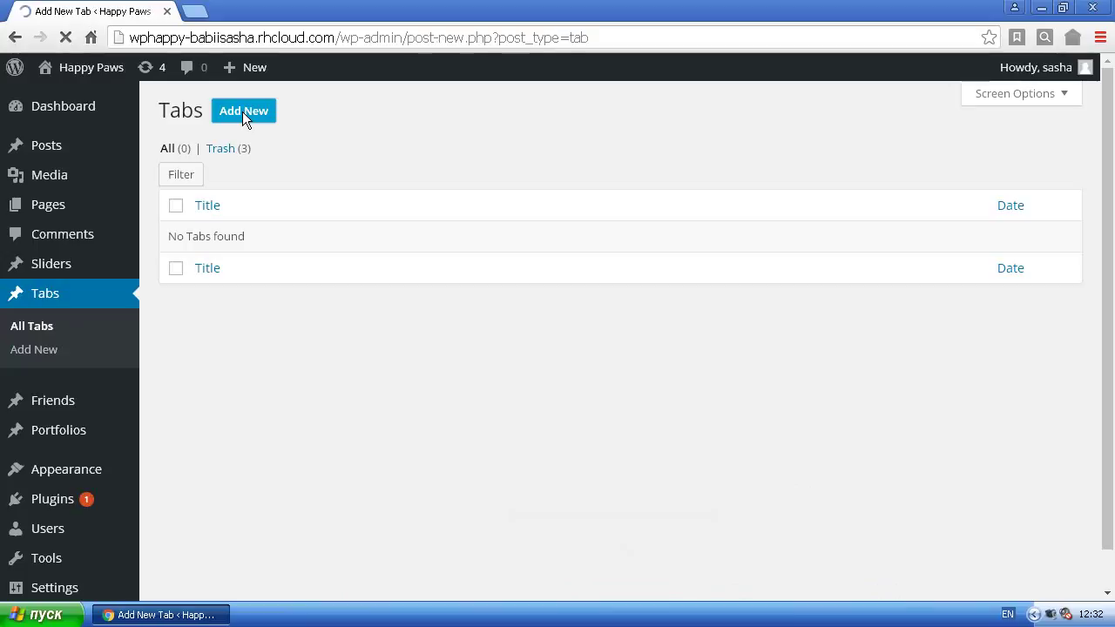
# - Create a tab entry named "Tab 1" with its title tab also set to "Tab 1", and publish it
pyautogui.write('Tab ')
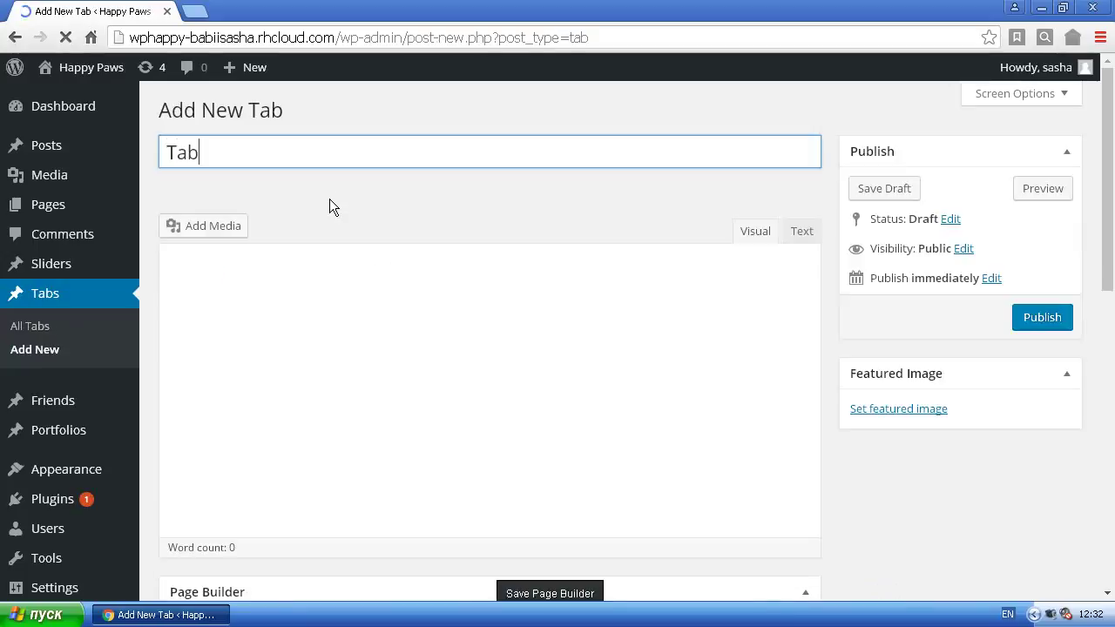
pyautogui.write('1')
pyautogui.moveTo(1104, 196); pyautogui.dragTo(1091, 533)
pyautogui.click(458, 500)
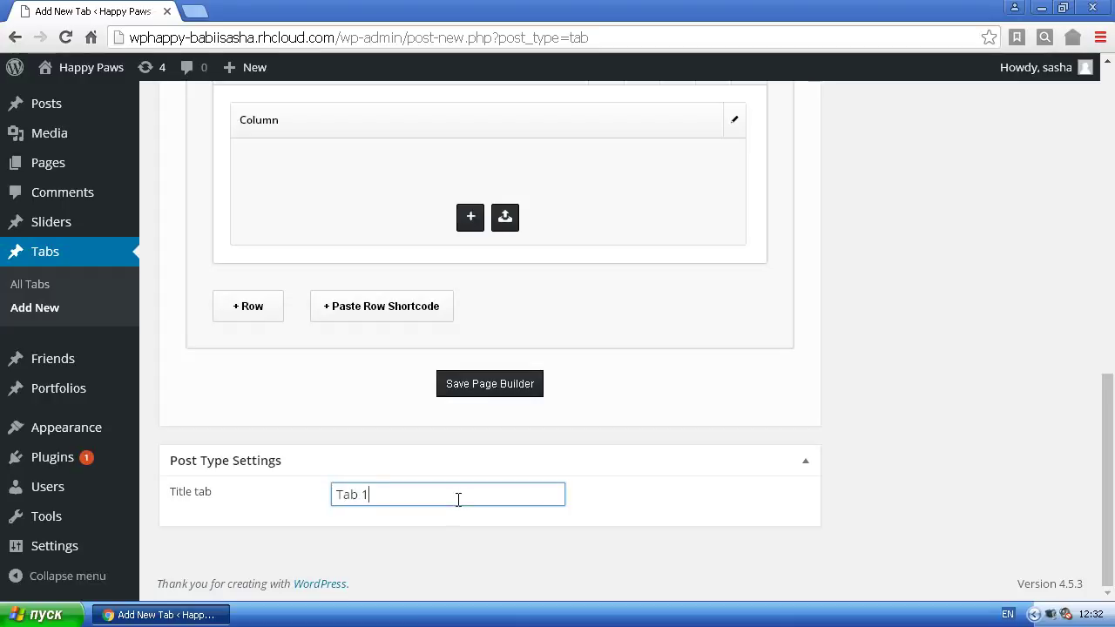
pyautogui.moveTo(1107, 479); pyautogui.dragTo(1107, 202)
pyautogui.click(1048, 243)
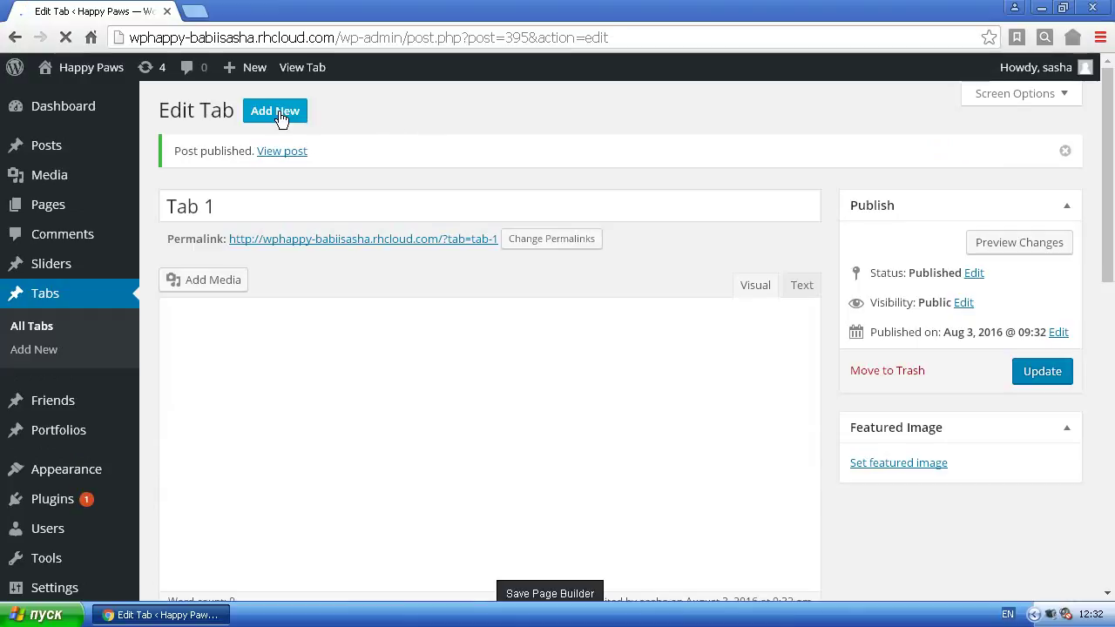
# - Add and publish a second tab entry, using "Tab 2" for both the name and the title tab
pyautogui.click(278, 118)
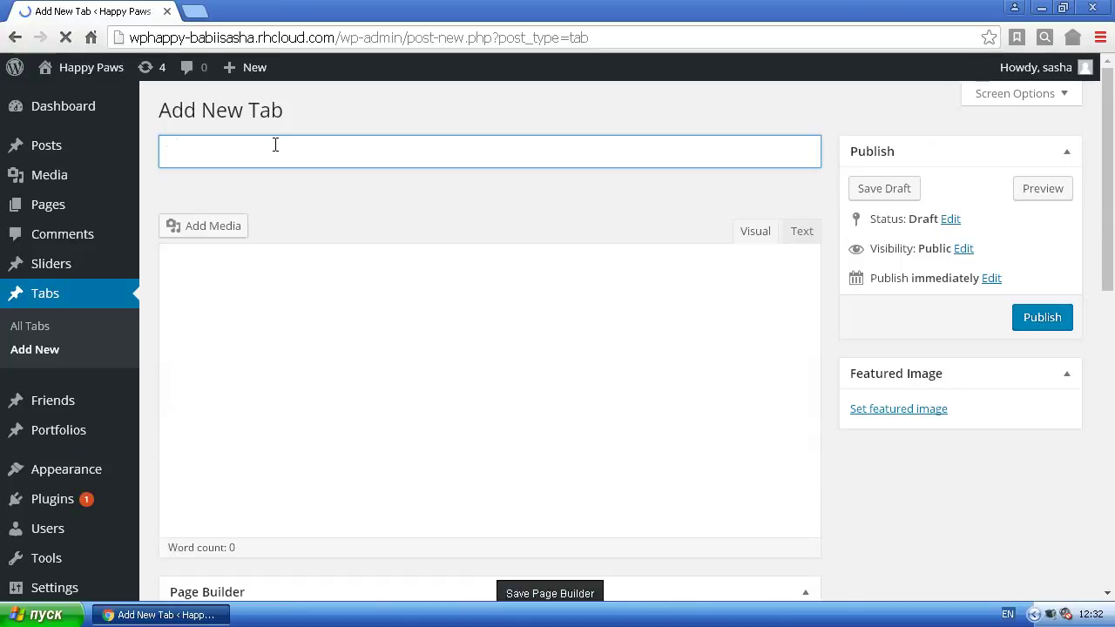
pyautogui.write('Tab 2')
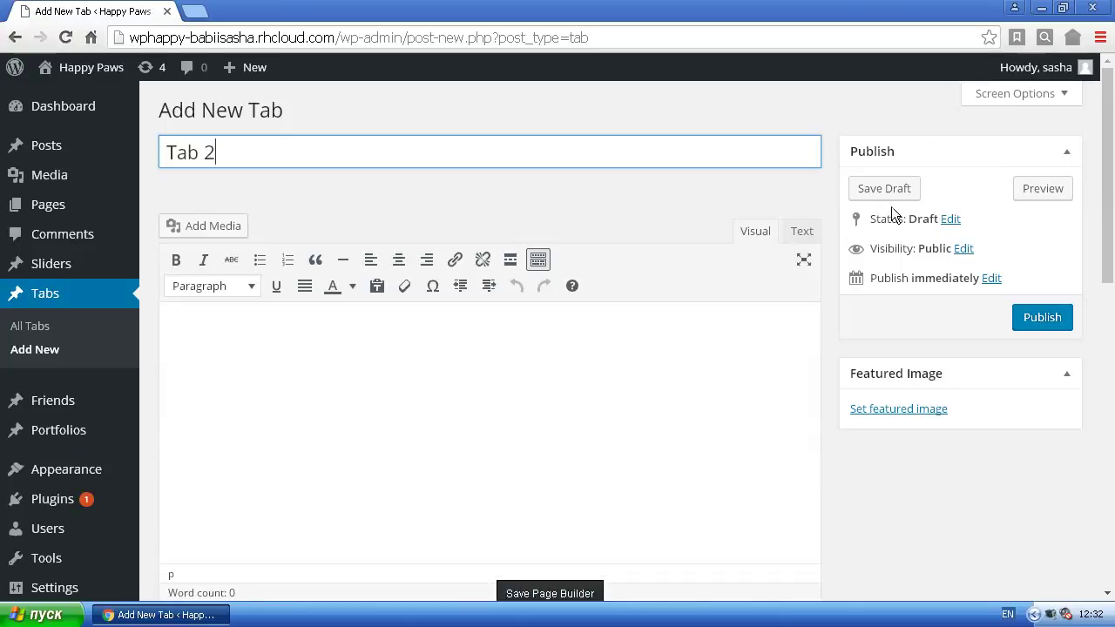
pyautogui.moveTo(1112, 166); pyautogui.dragTo(1108, 475)
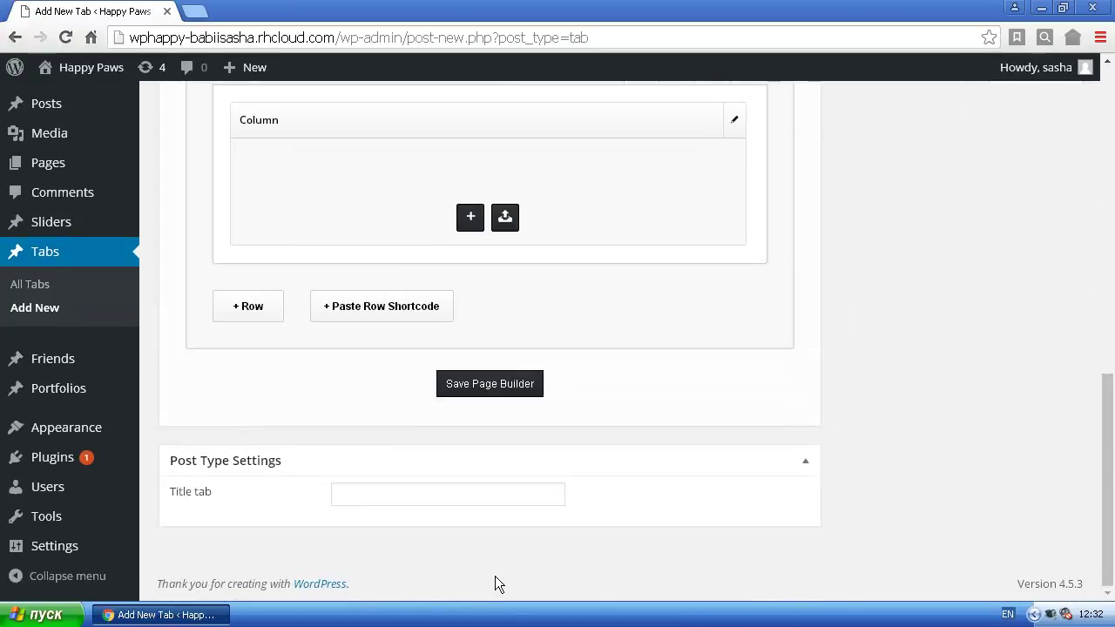
pyautogui.click(455, 504)
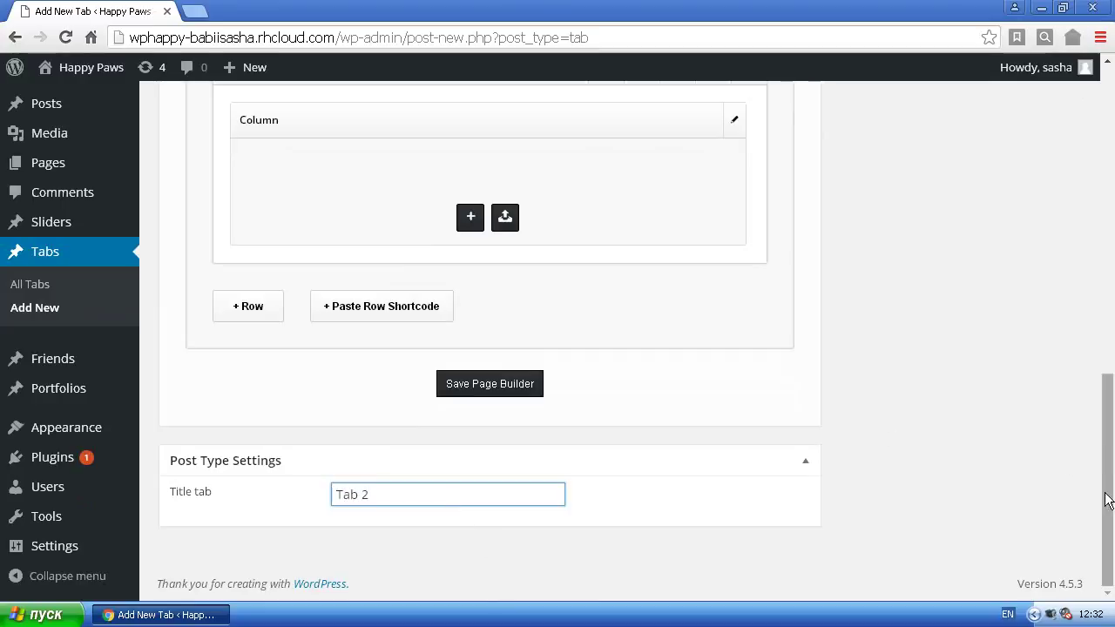
pyautogui.moveTo(1108, 503); pyautogui.dragTo(1105, 229)
pyautogui.click(1055, 235)
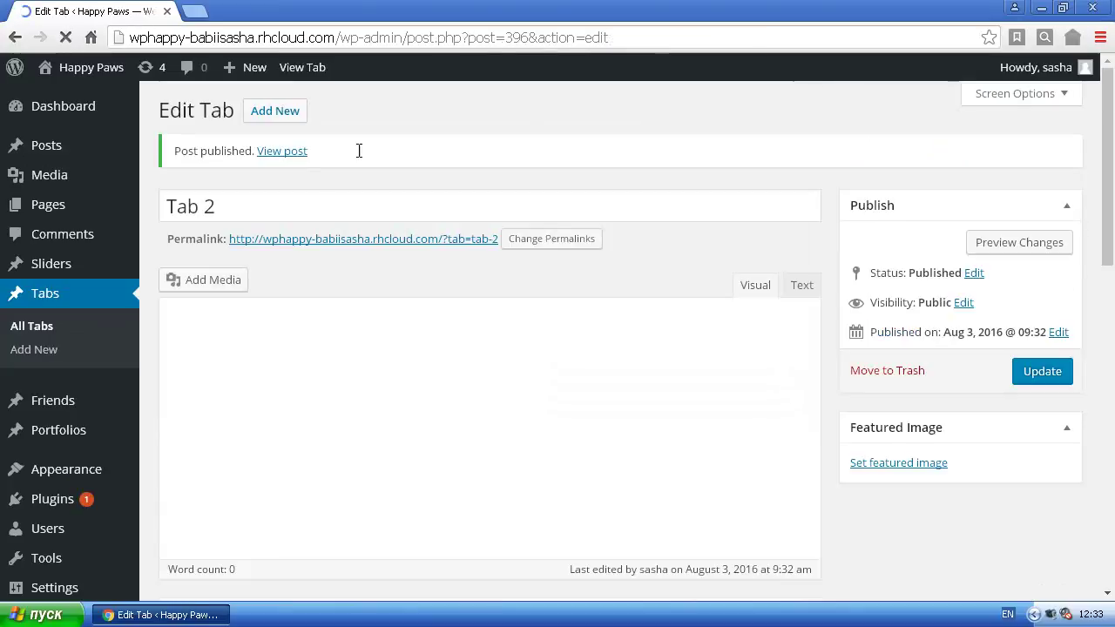
# - Add and publish a third tab entry, using "Tab 3" for both the name and the title tab
pyautogui.click(271, 119)
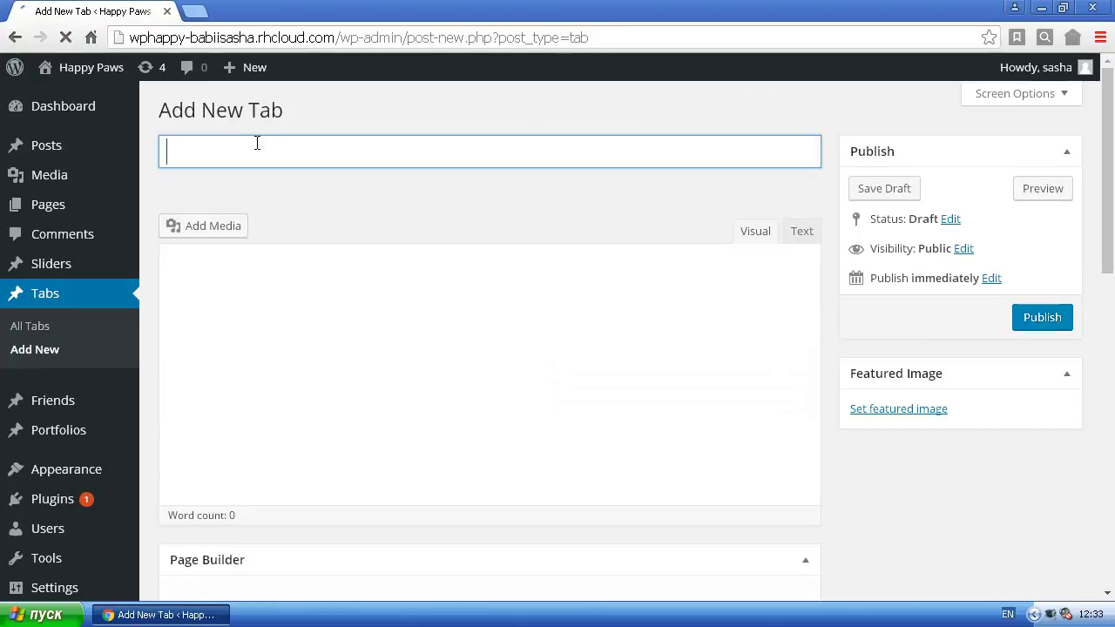
pyautogui.write('Ta')
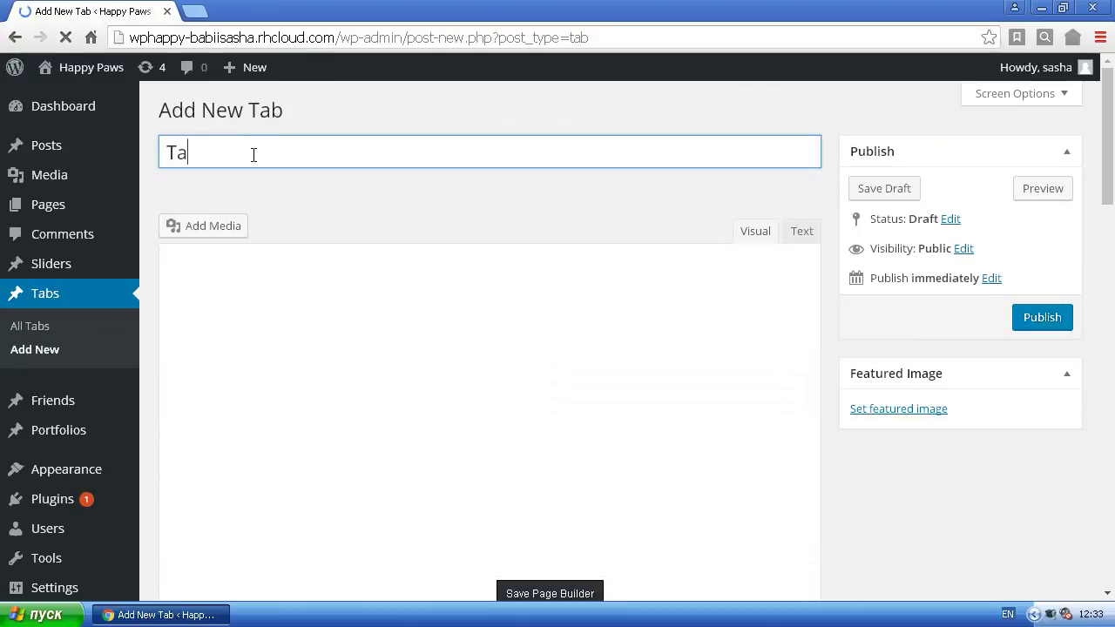
pyautogui.write('b 3')
pyautogui.moveTo(1112, 148); pyautogui.dragTo(1039, 464)
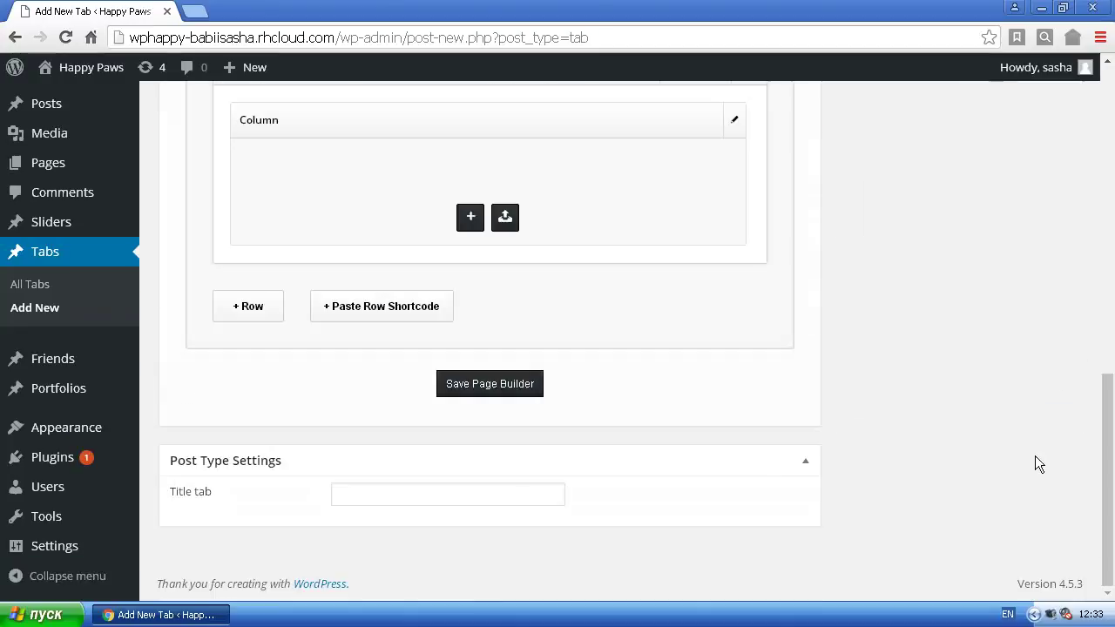
pyautogui.click(499, 500)
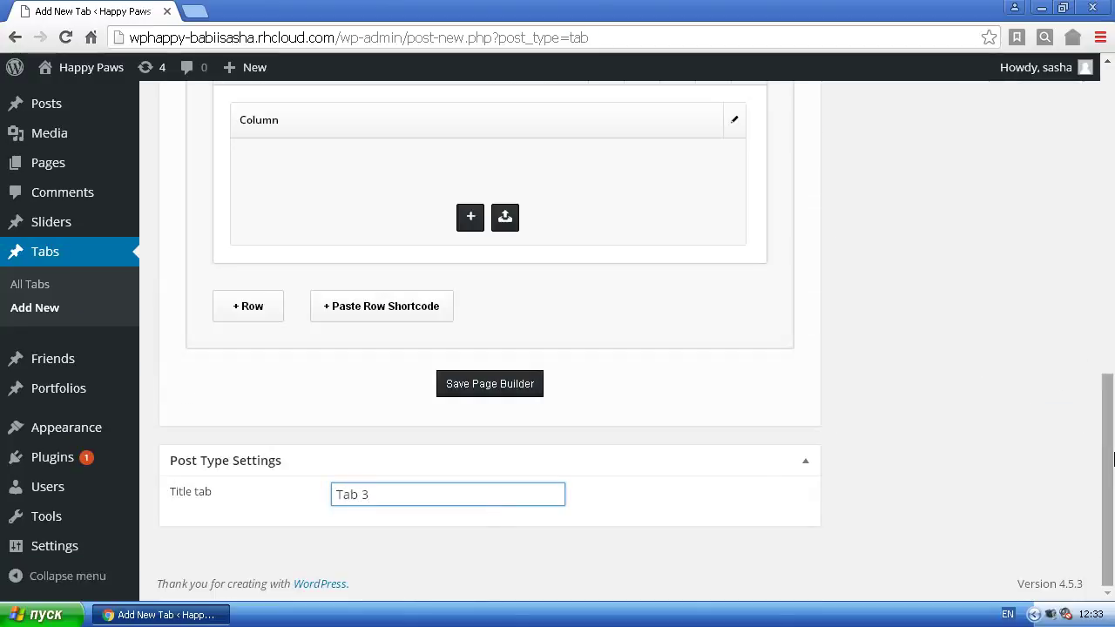
pyautogui.moveTo(1106, 427); pyautogui.dragTo(1107, 140)
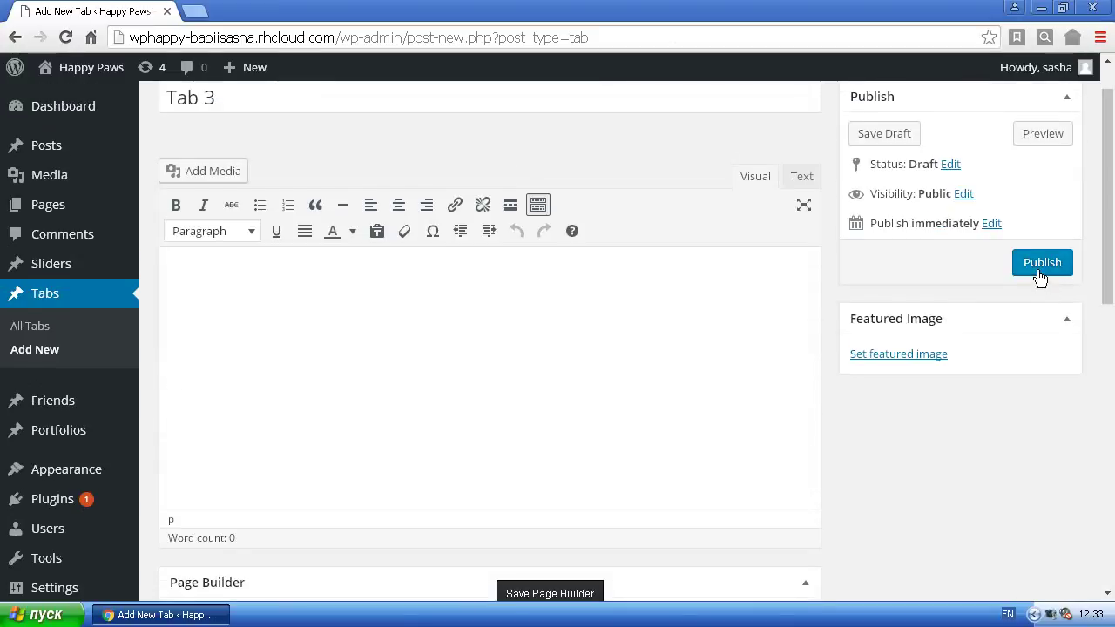
pyautogui.click(1040, 272)
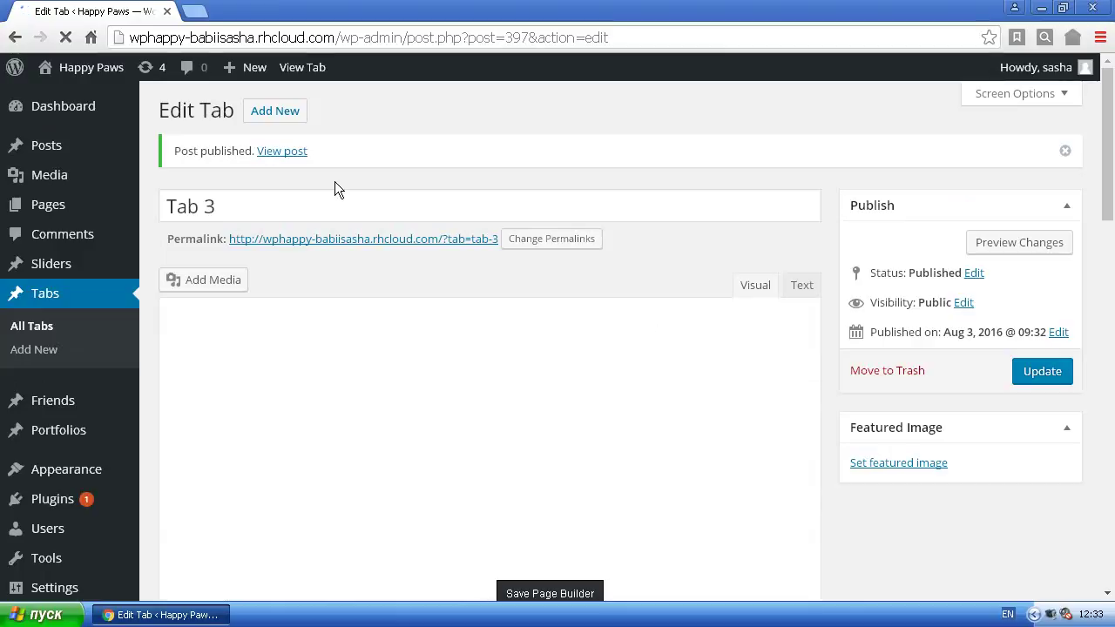
# - List all tab entries and duplicate that list in a second browser tab
pyautogui.click(38, 329)
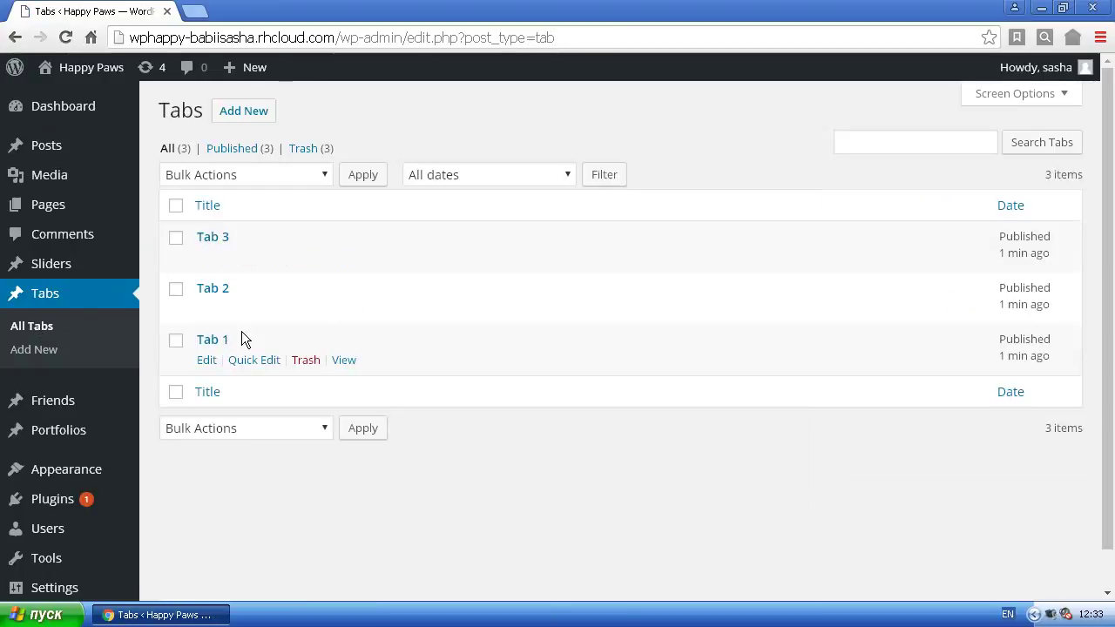
pyautogui.rightClick(131, 17)
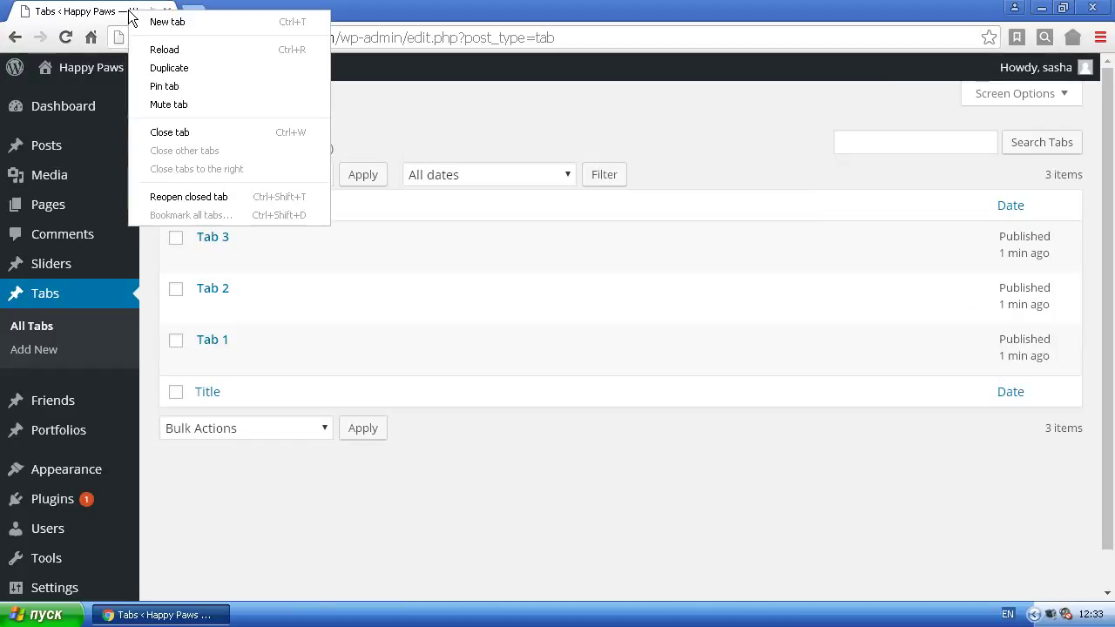
pyautogui.click(166, 68)
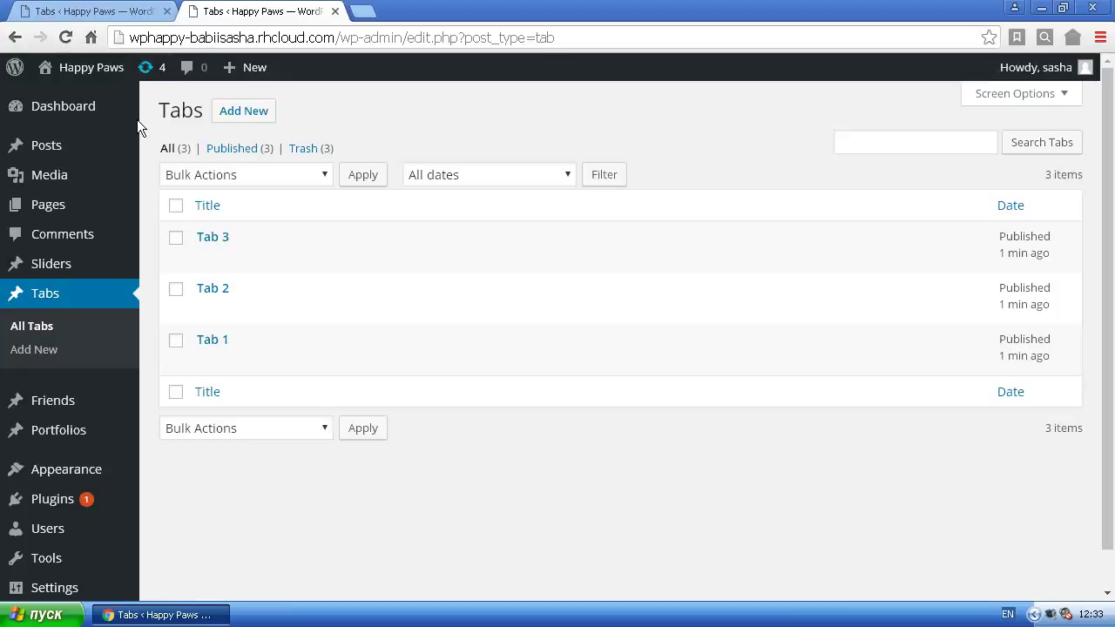
# - Create a new page titled "Example special tabs" and publish it
pyautogui.moveTo(52, 213)
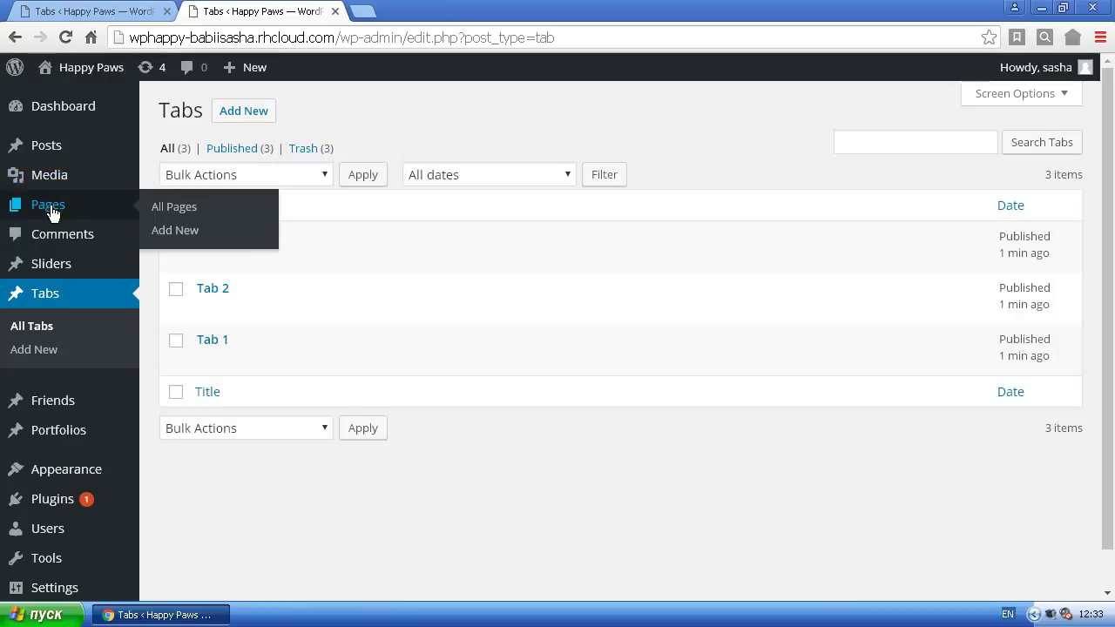
pyautogui.click(175, 230)
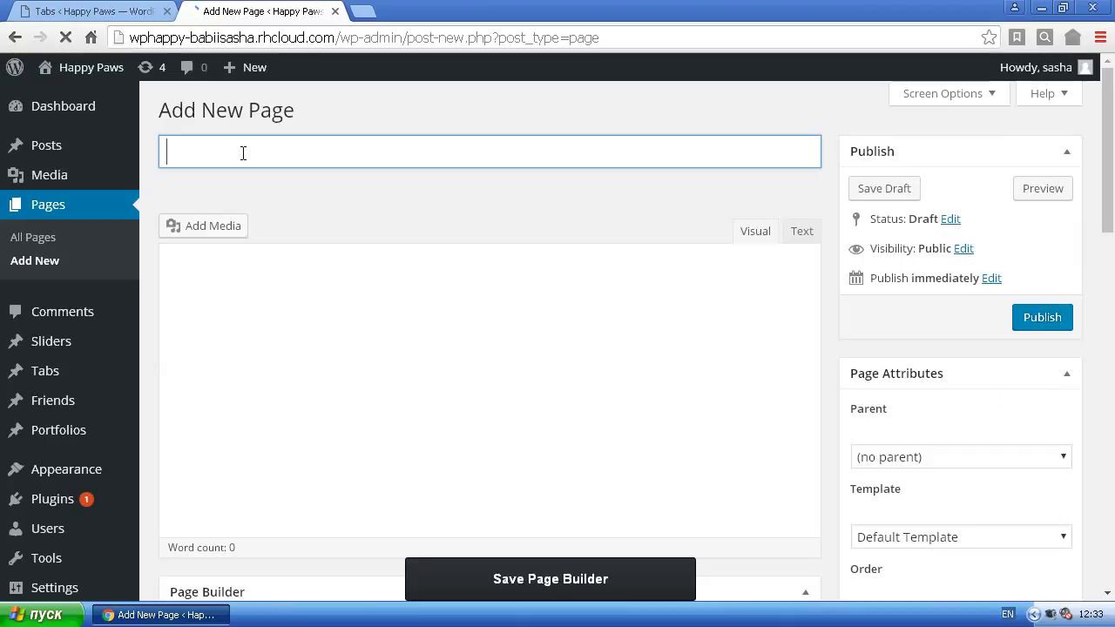
pyautogui.write('Examplesp')
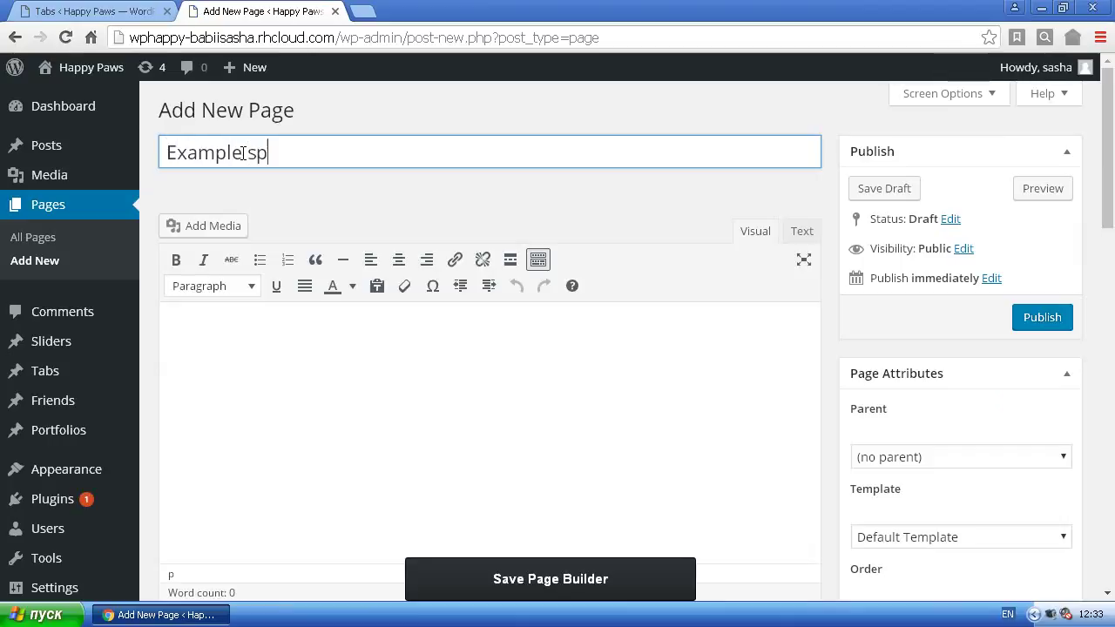
pyautogui.write('ecial ta')
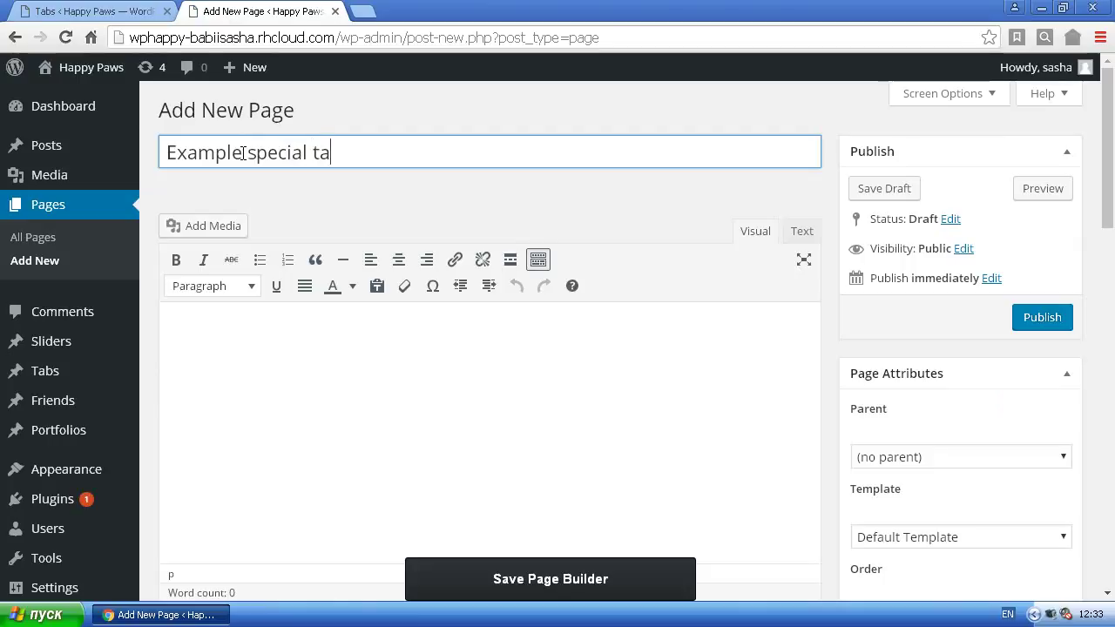
pyautogui.write('bd')
pyautogui.write('s')
pyautogui.scroll(-3, 1109, 229)
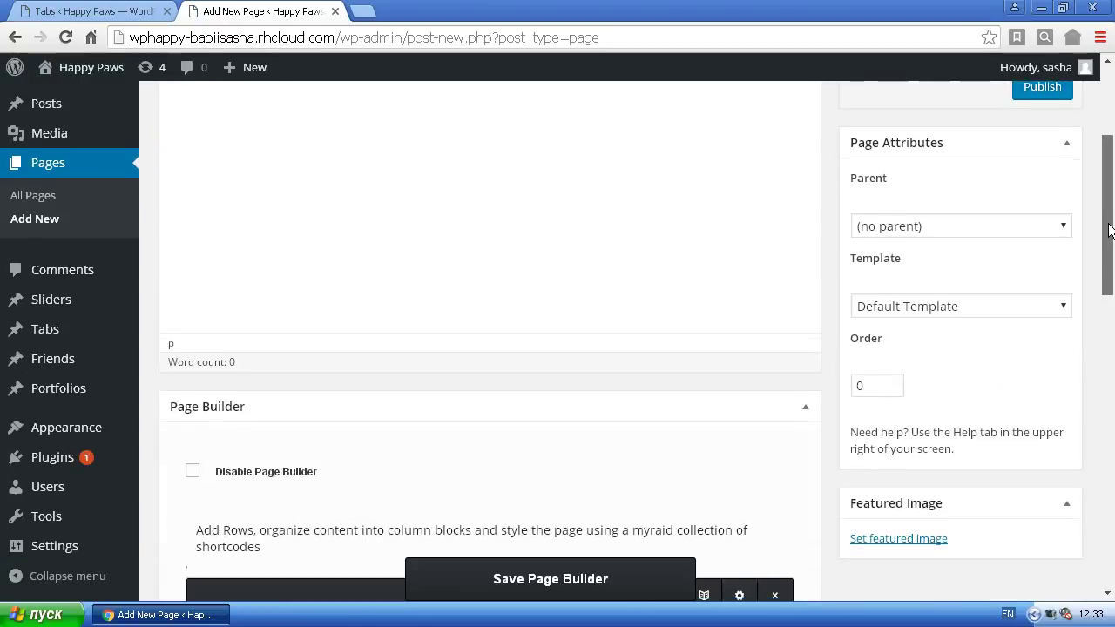
pyautogui.moveTo(1108, 229); pyautogui.dragTo(1095, 195)
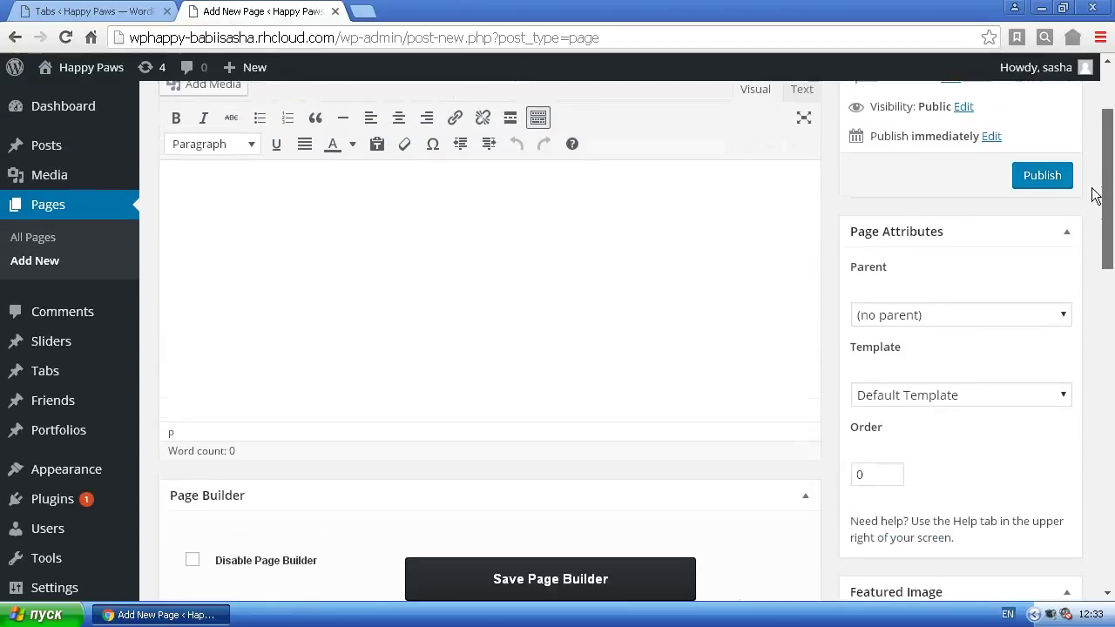
pyautogui.scroll(2, 1080, 227)
pyautogui.click(1044, 319)
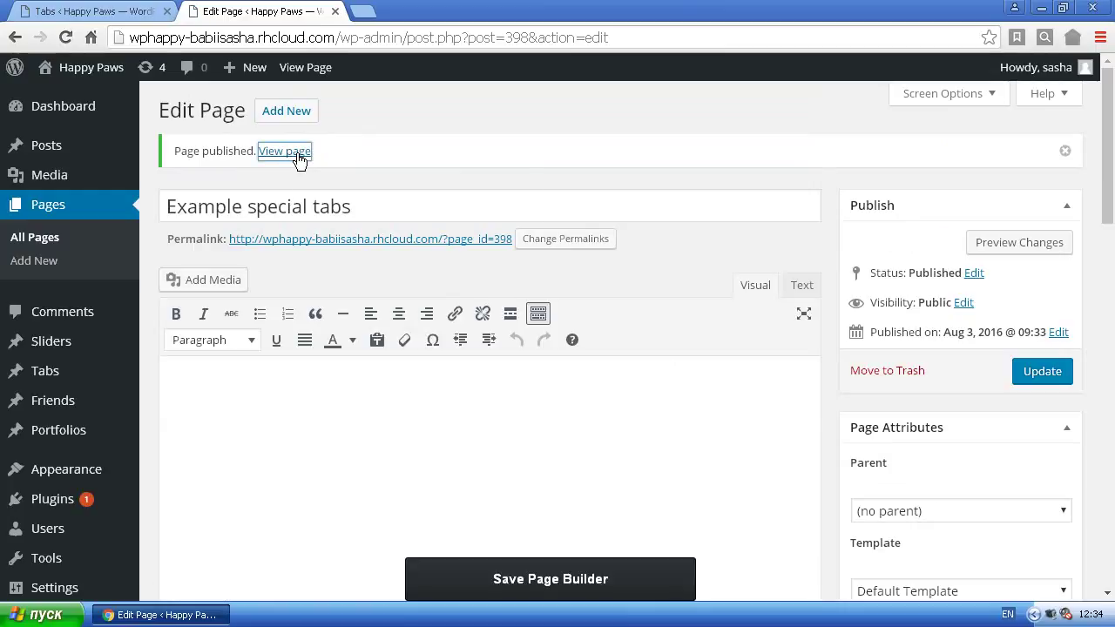
# - View the published Example special tabs page in a new browser tab
pyautogui.rightClick(298, 161)
pyautogui.click(320, 167)
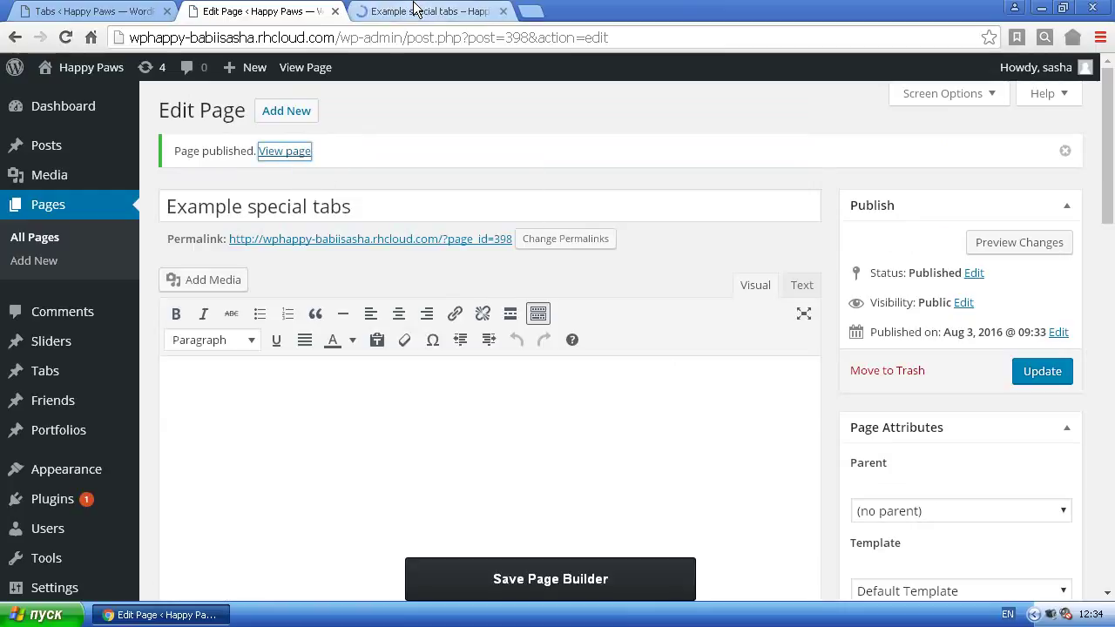
pyautogui.click(415, 11)
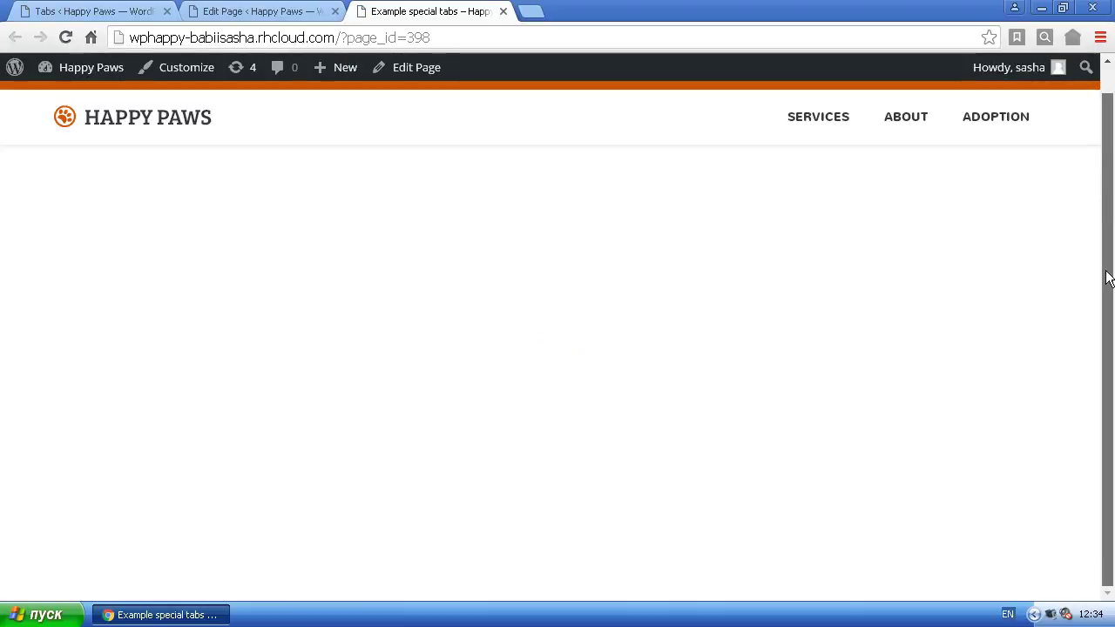
# - Add a Special Title module to the page's empty column, with the title "Special tabs" and title color #000000
pyautogui.click(262, 10)
pyautogui.moveTo(1107, 156); pyautogui.dragTo(1105, 390)
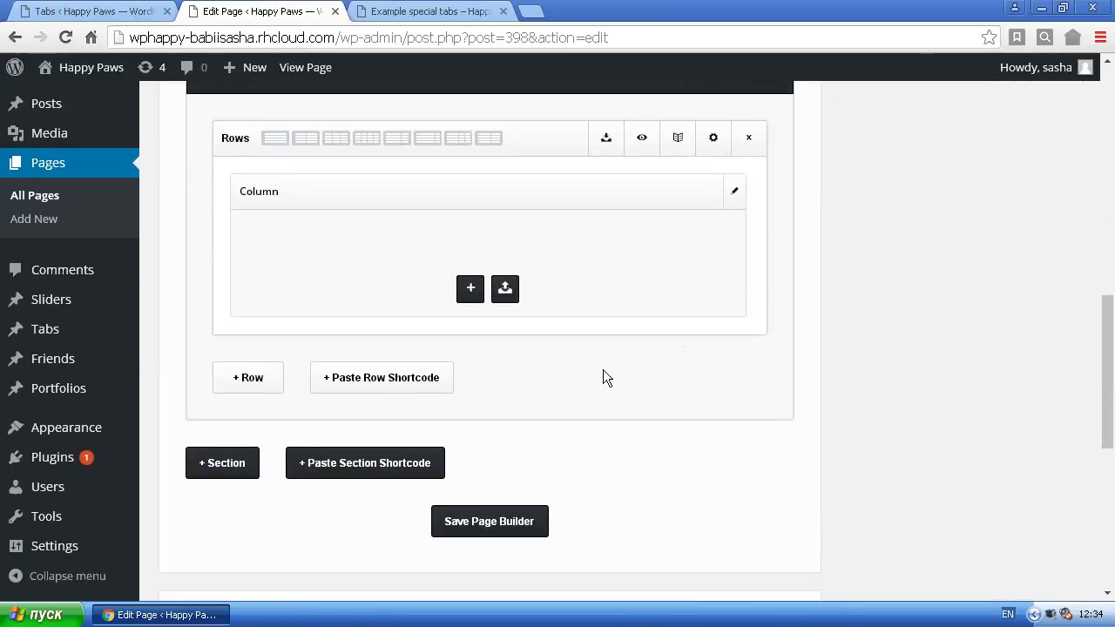
pyautogui.click(470, 289)
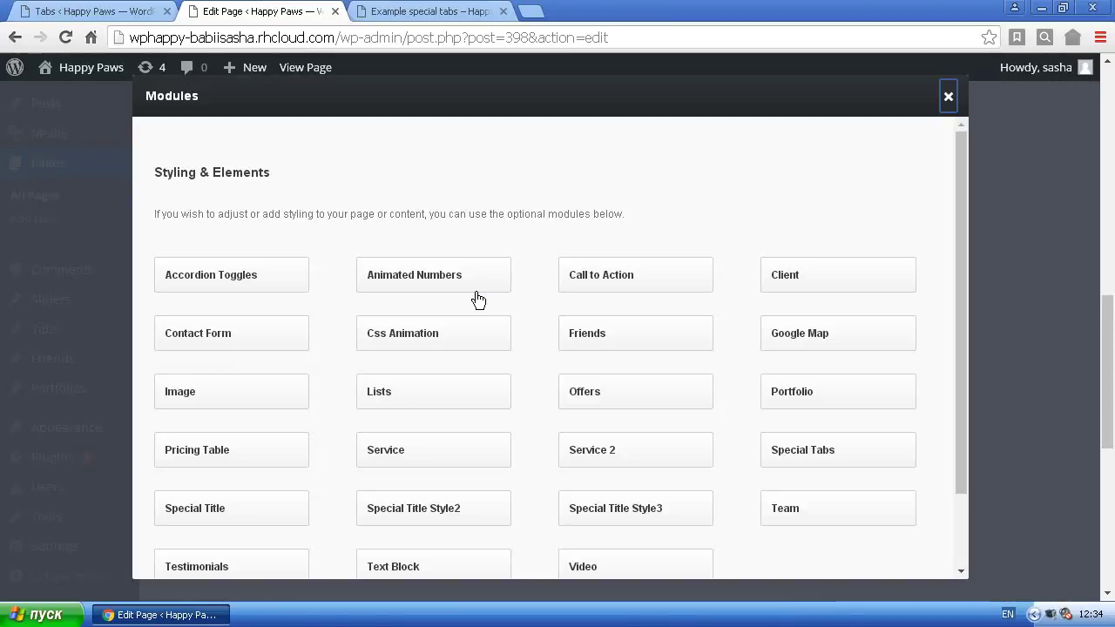
pyautogui.click(235, 517)
pyautogui.click(395, 430)
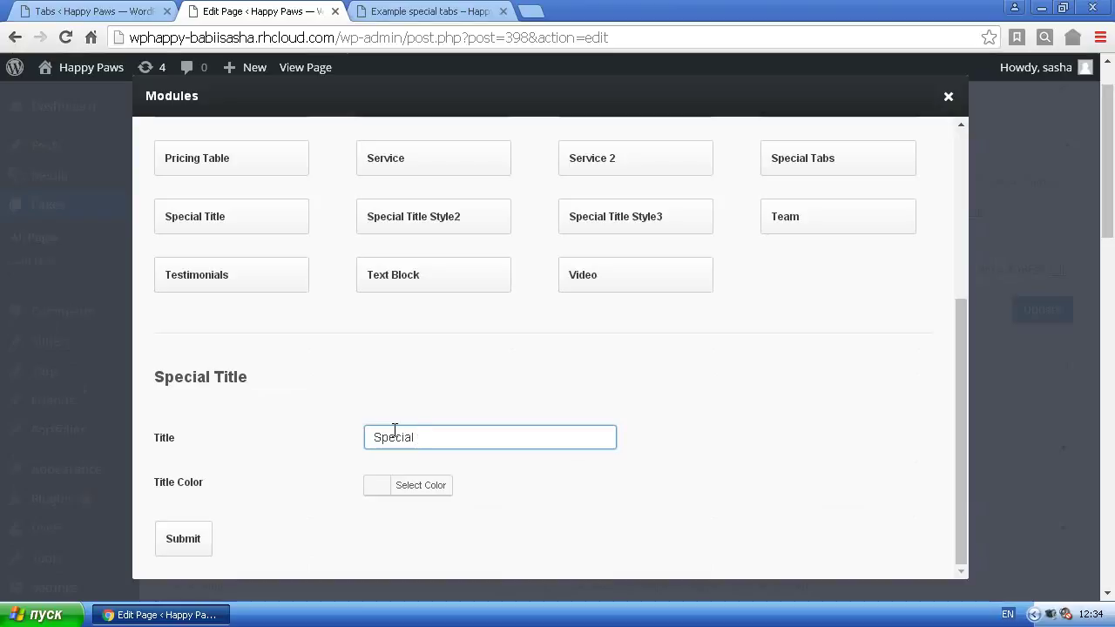
pyautogui.click(386, 481)
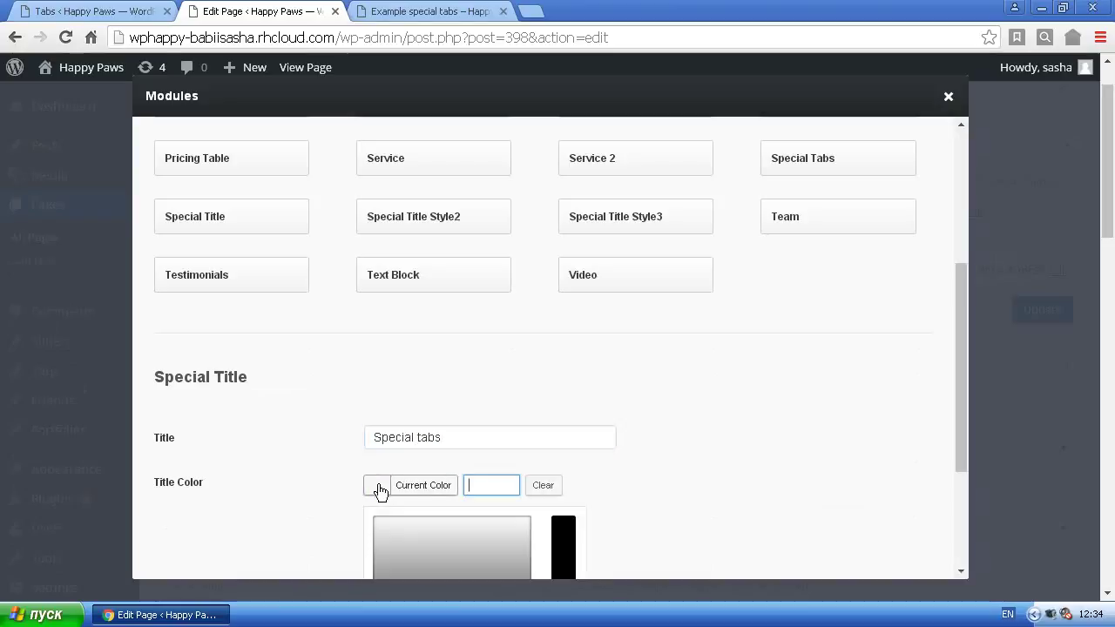
pyautogui.click(956, 496)
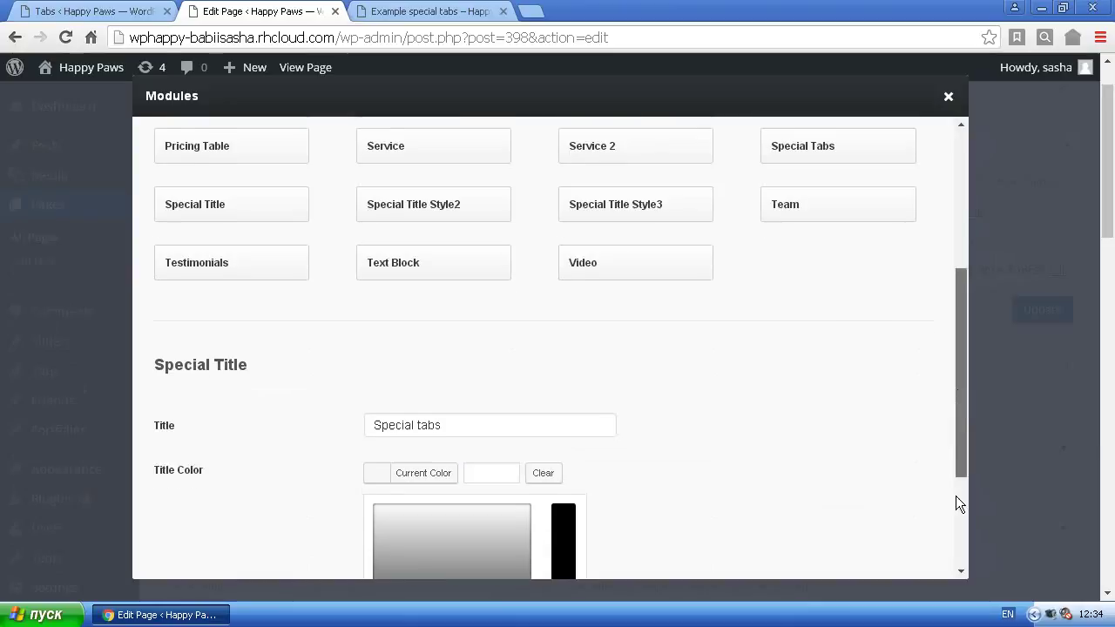
pyautogui.click(385, 489)
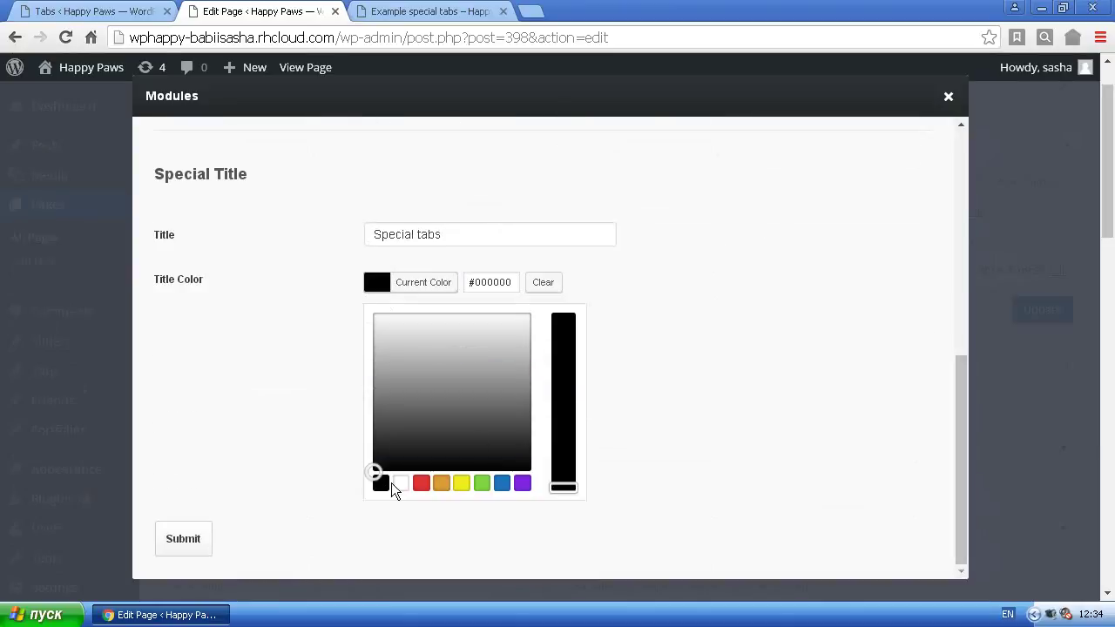
pyautogui.click(647, 391)
pyautogui.click(196, 540)
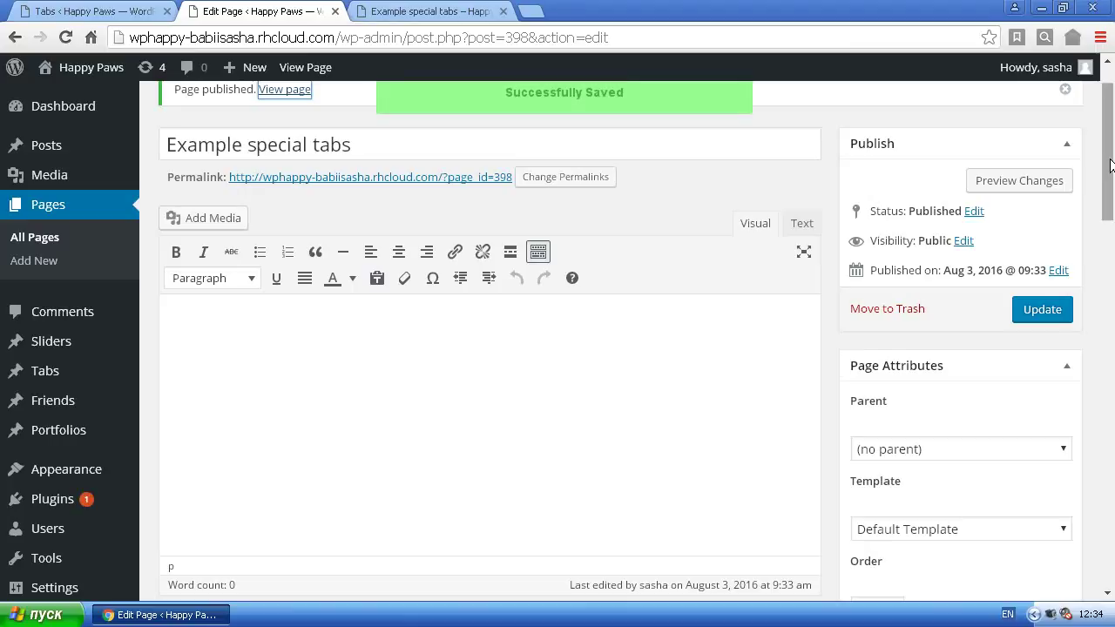
# - Check the Special Title module in the page builder and on the reloaded live page
pyautogui.moveTo(1108, 244); pyautogui.dragTo(1108, 370)
pyautogui.click(697, 289)
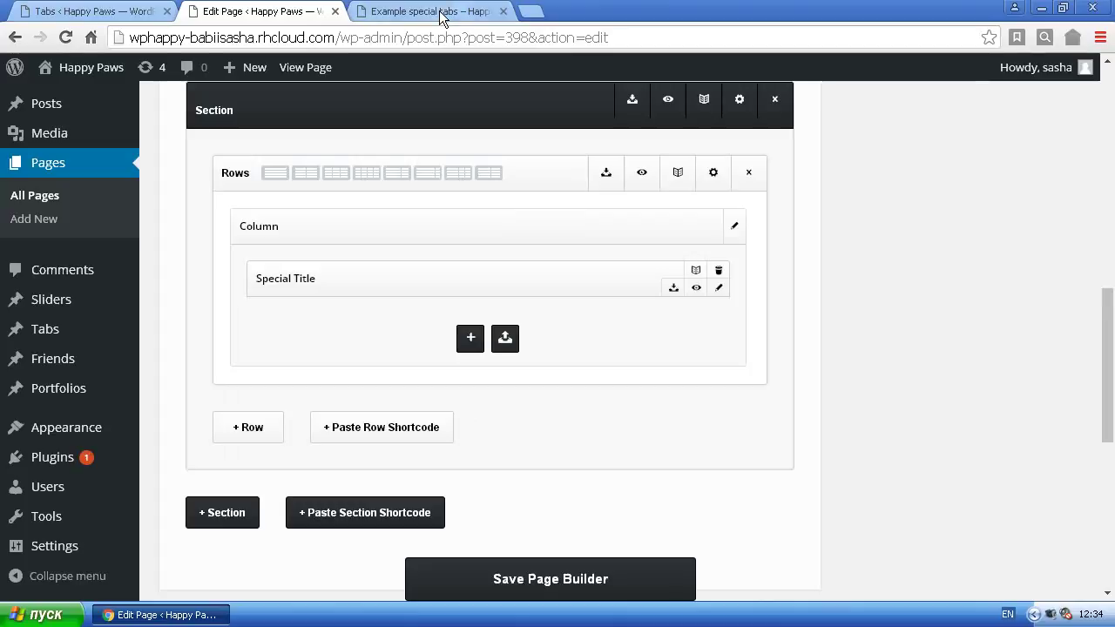
pyautogui.click(442, 13)
pyautogui.click(72, 38)
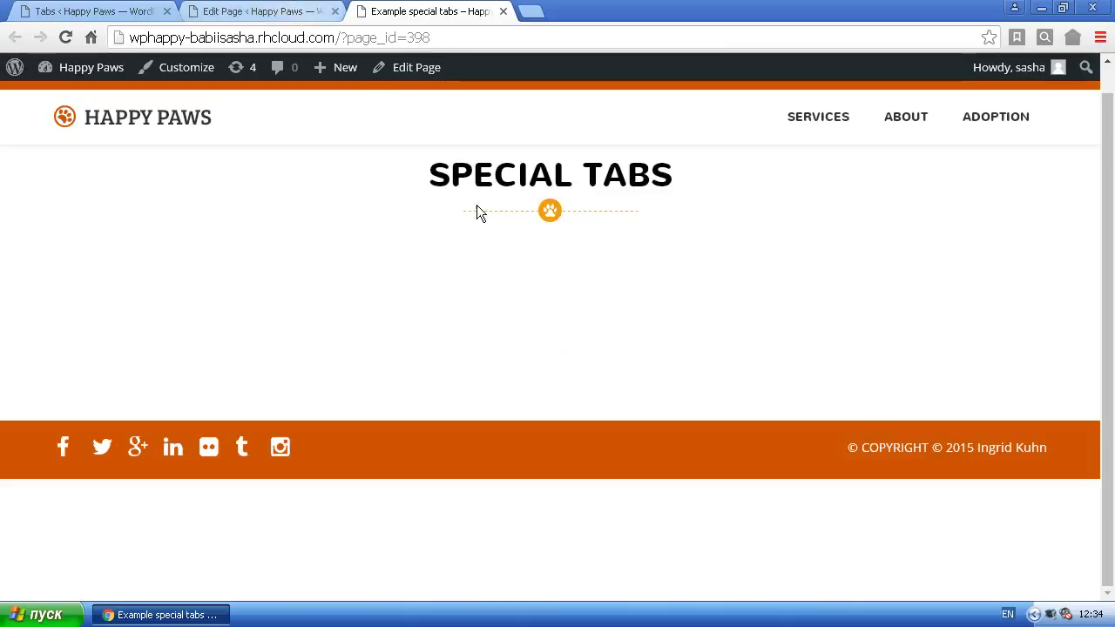
# - Add a second row beneath the Special Title row in the page's section and insert a Special Tabs module in its column
pyautogui.click(295, 16)
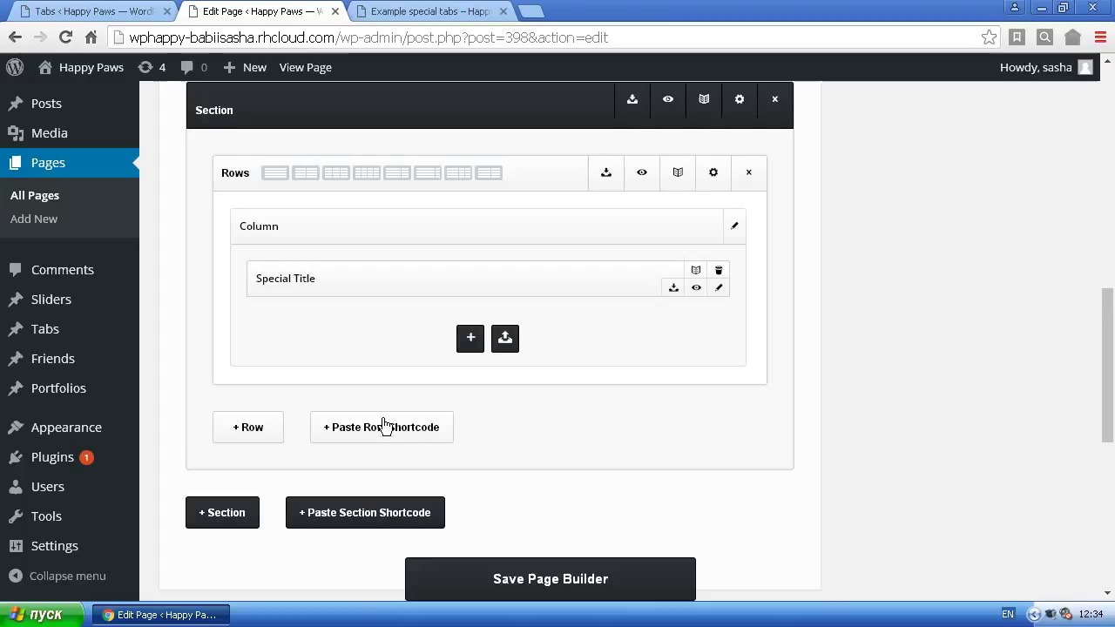
pyautogui.click(235, 426)
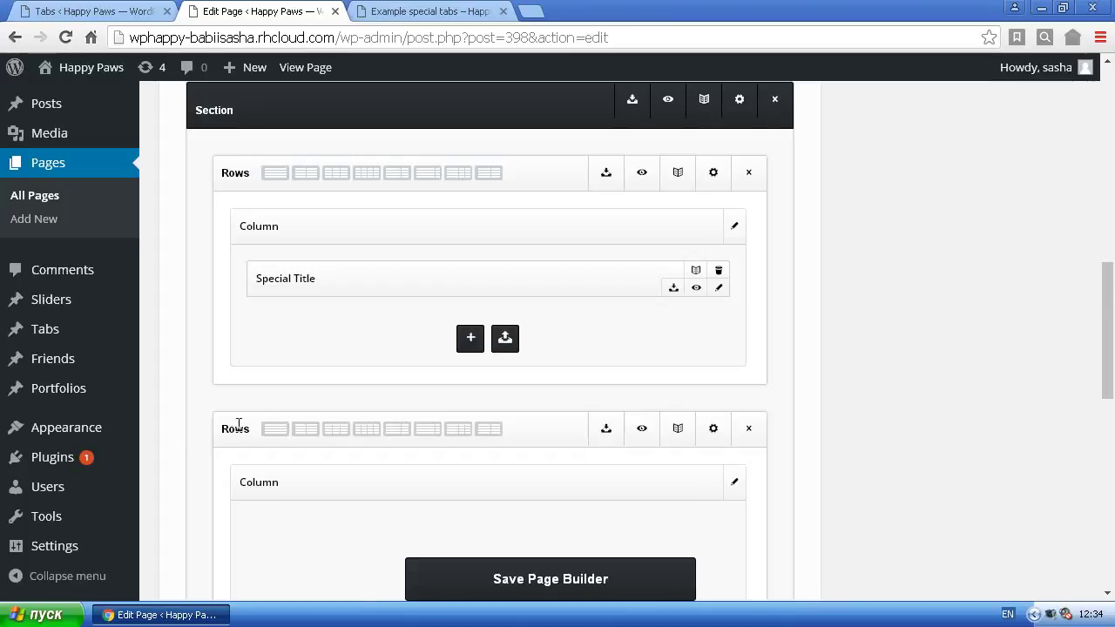
pyautogui.moveTo(1107, 341); pyautogui.dragTo(1108, 379)
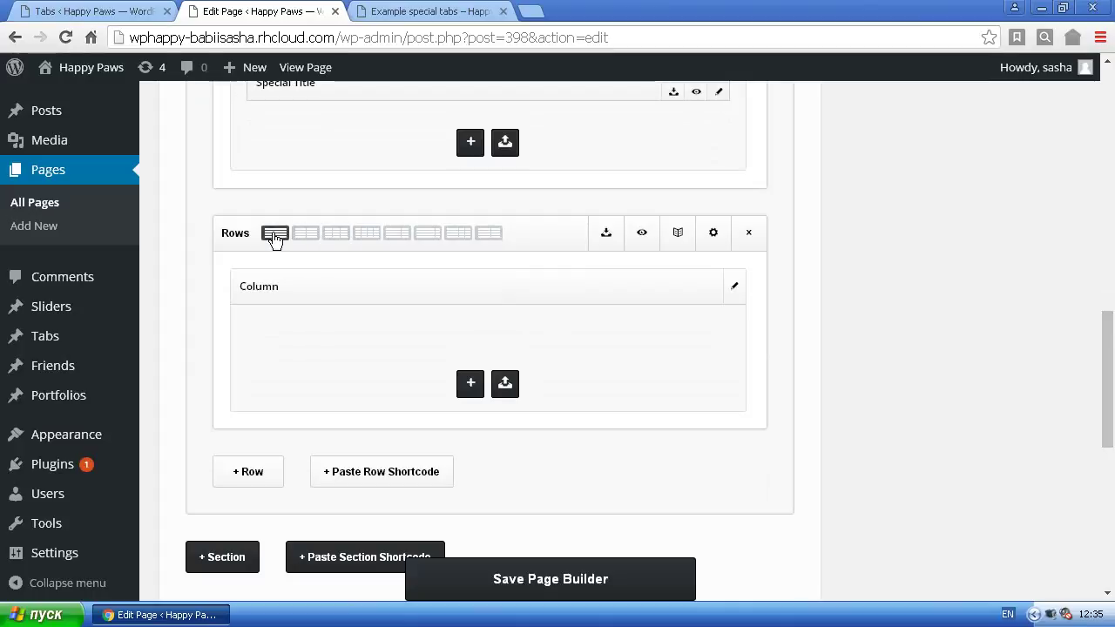
pyautogui.click(471, 384)
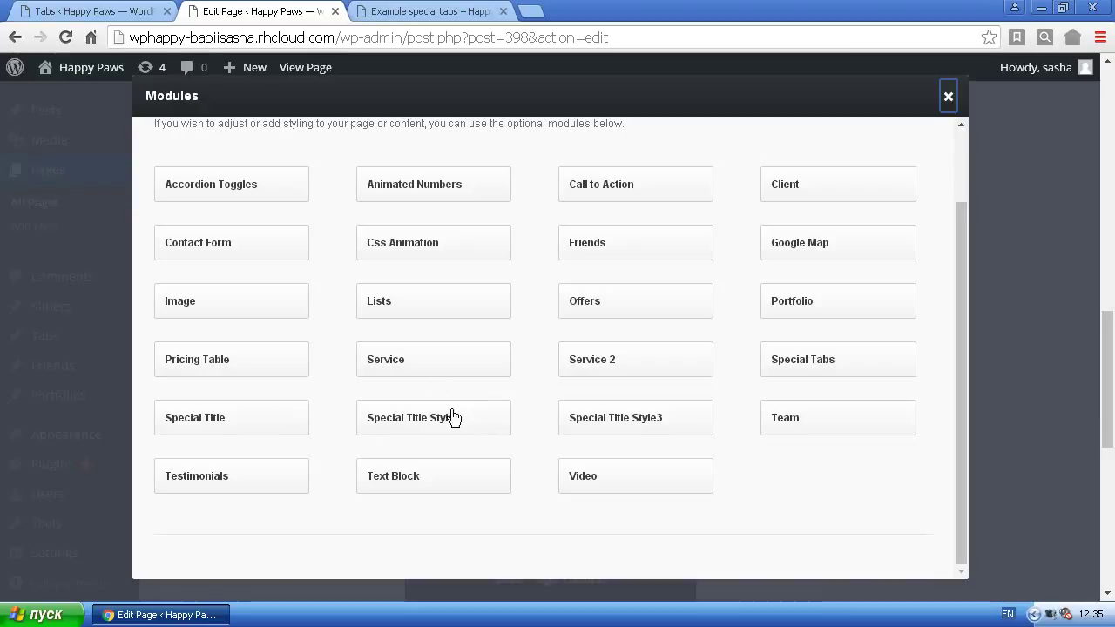
pyautogui.click(794, 370)
# - Add a Special Tab to the Special Tabs module, using Tab 1 and marking it as the active tab
pyautogui.moveTo(1108, 174); pyautogui.dragTo(1103, 405)
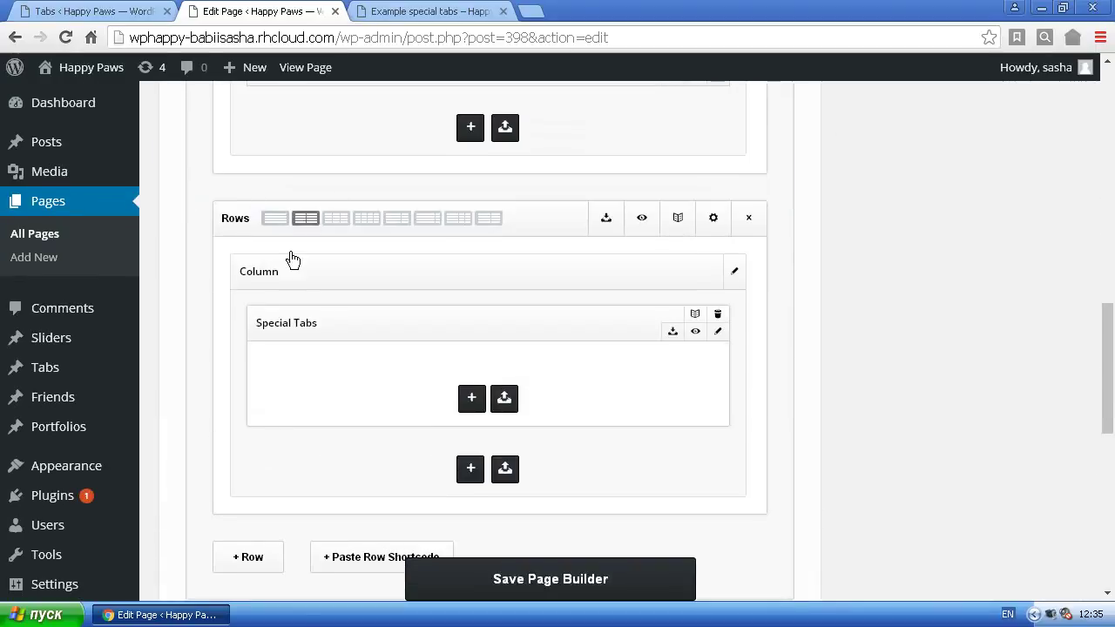
pyautogui.click(471, 399)
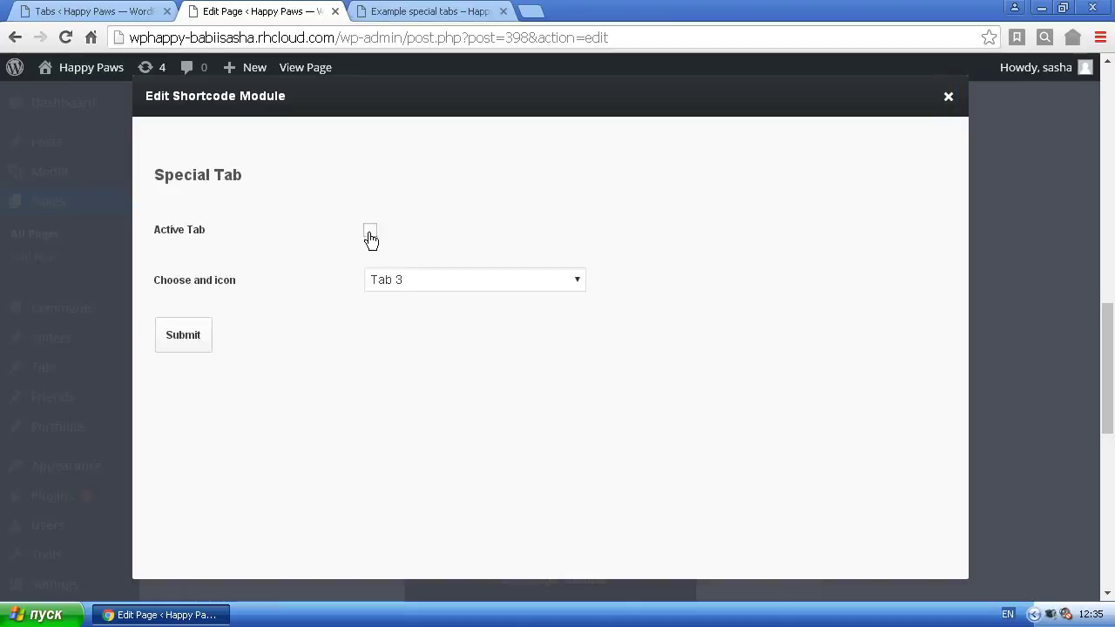
pyautogui.click(398, 277)
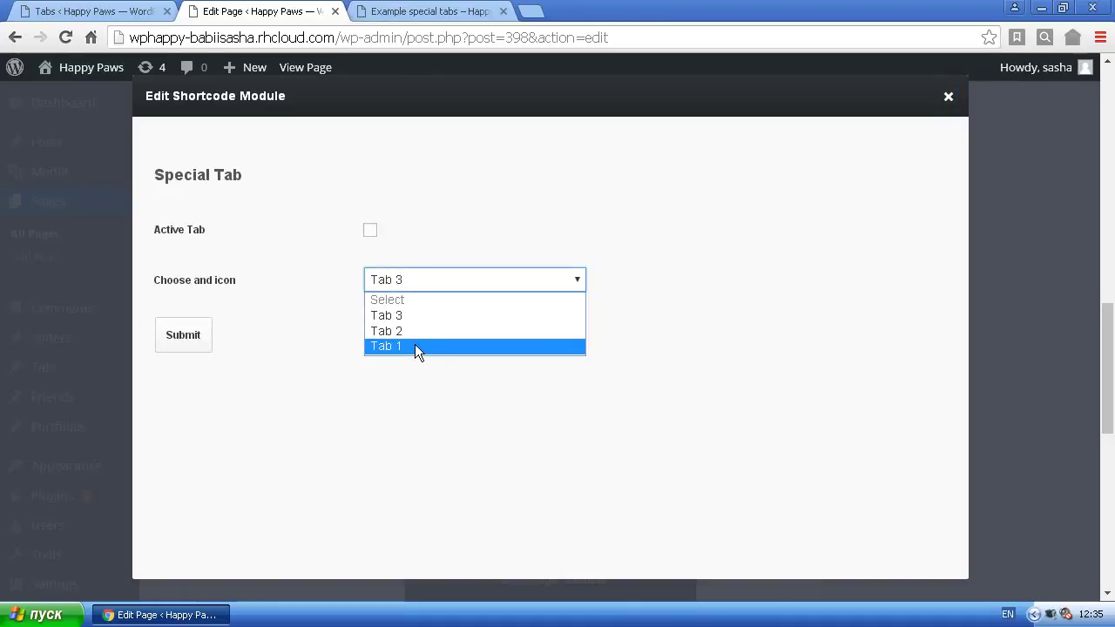
pyautogui.click(415, 345)
pyautogui.click(370, 231)
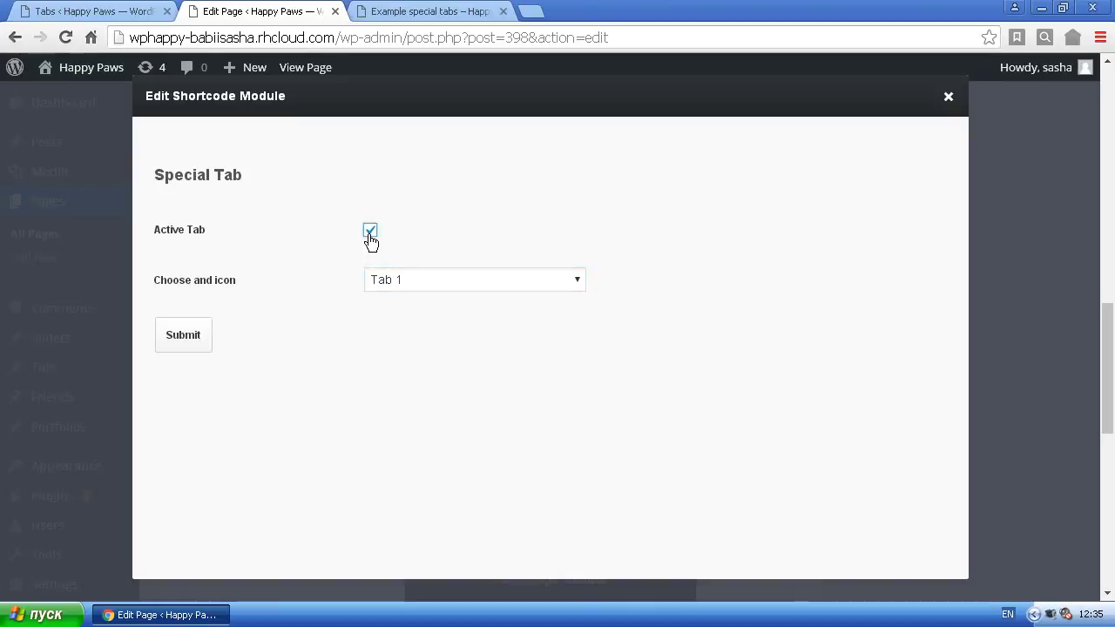
pyautogui.click(187, 339)
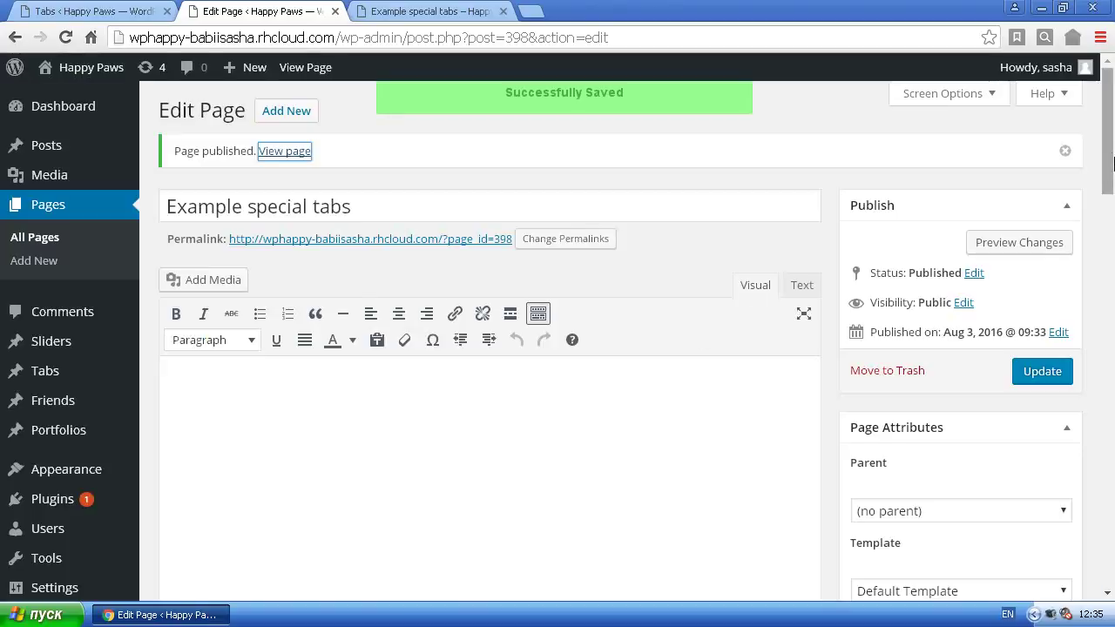
# - Check the new Special Tab in the page builder and on the reloaded live page
pyautogui.moveTo(1107, 161); pyautogui.dragTo(1105, 374)
pyautogui.scroll(-1, 659, 322)
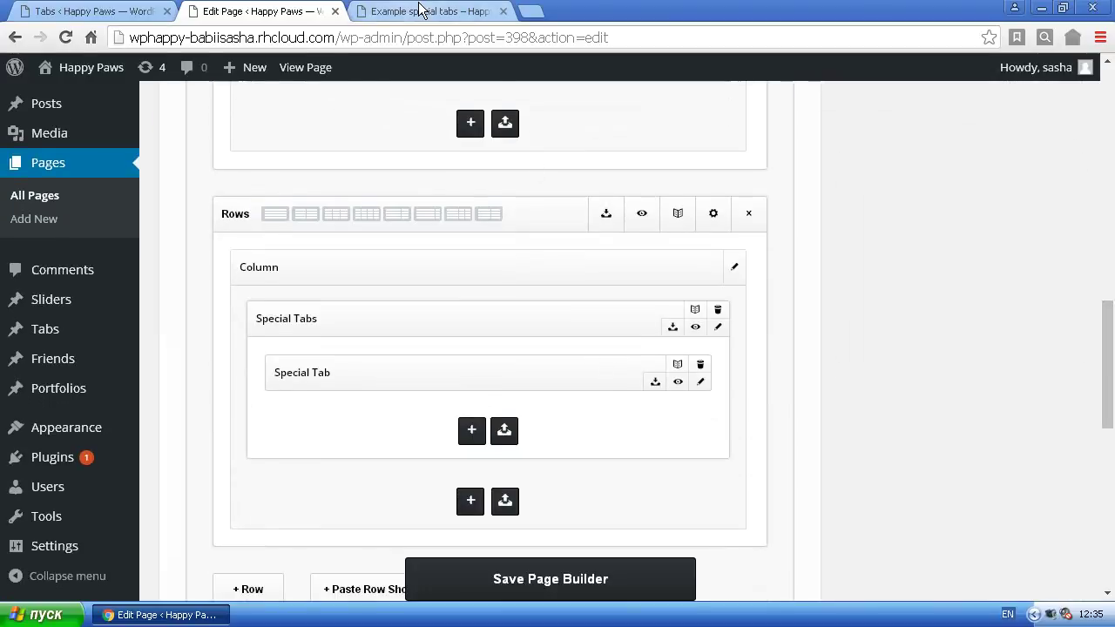
pyautogui.click(387, 11)
pyautogui.click(66, 38)
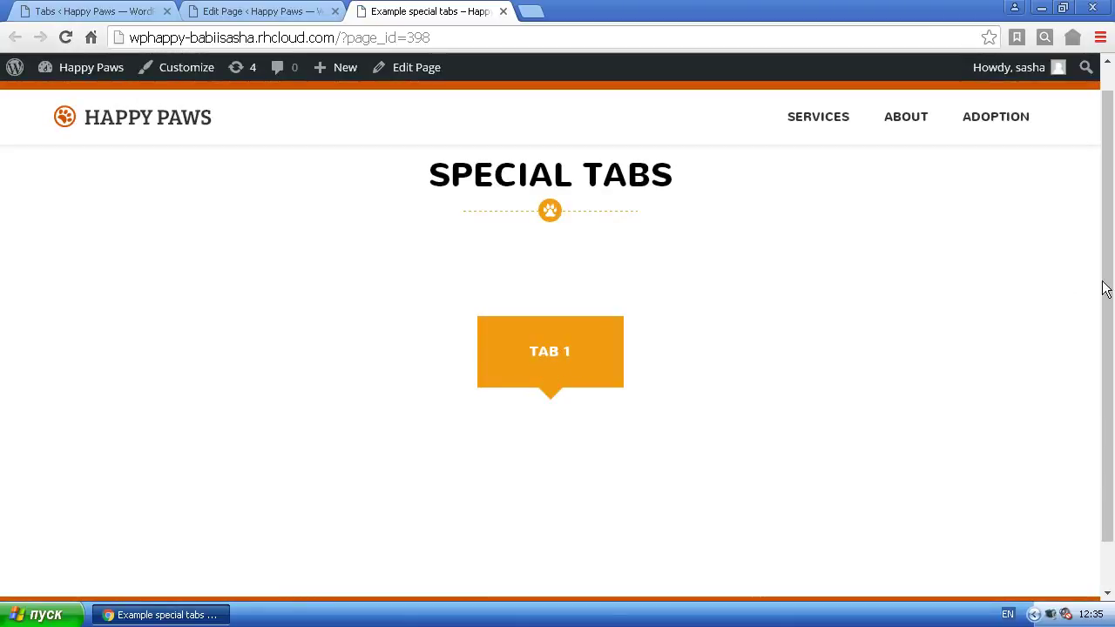
pyautogui.scroll(-1, 1099, 296)
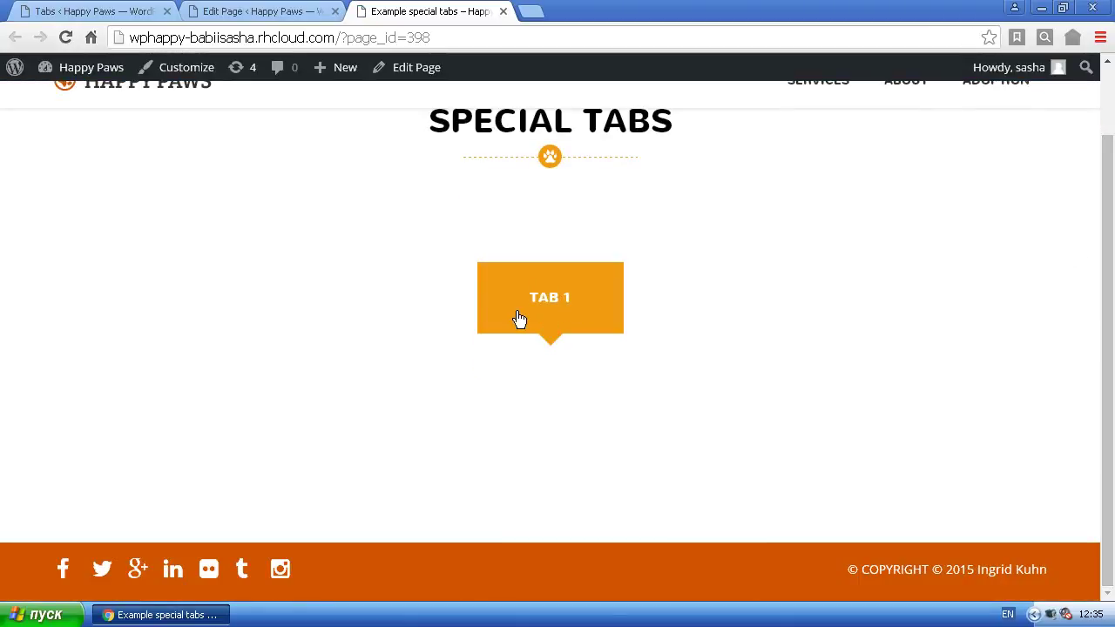
# - Add a second Special Tab to the page's Special Tabs module, using Tab 2 and leaving it inactive
pyautogui.click(286, 11)
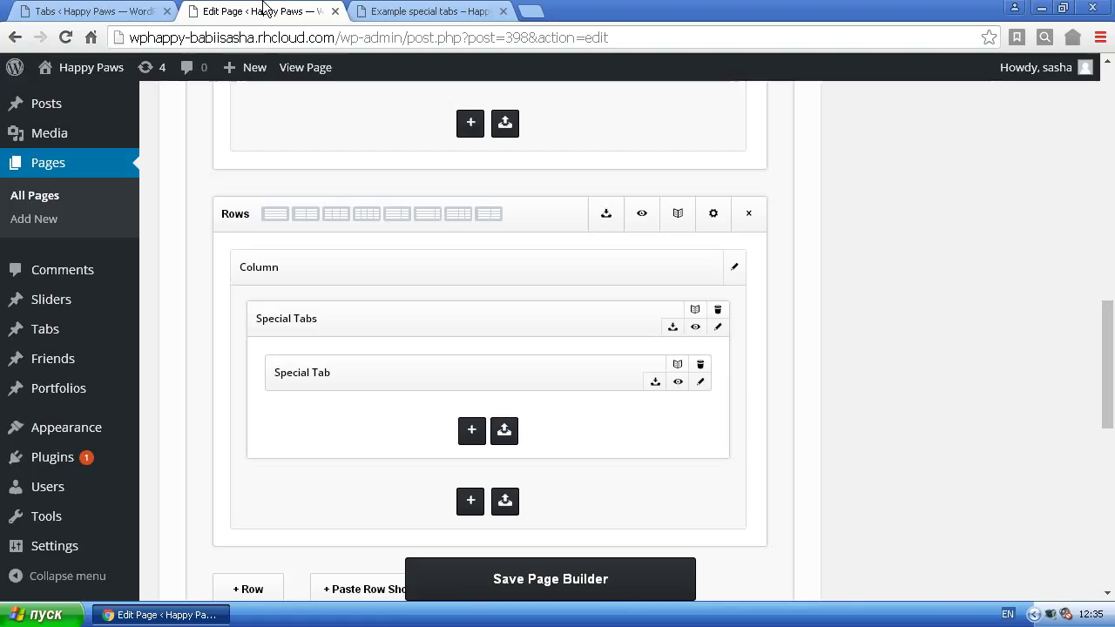
pyautogui.click(472, 435)
pyautogui.click(396, 280)
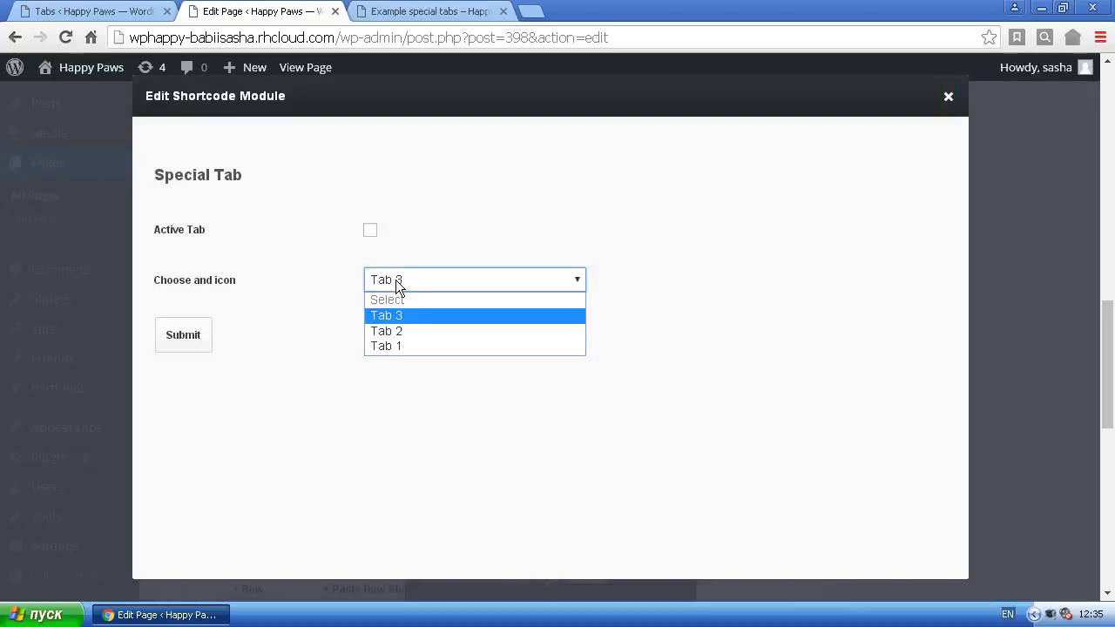
pyautogui.click(396, 329)
pyautogui.click(376, 343)
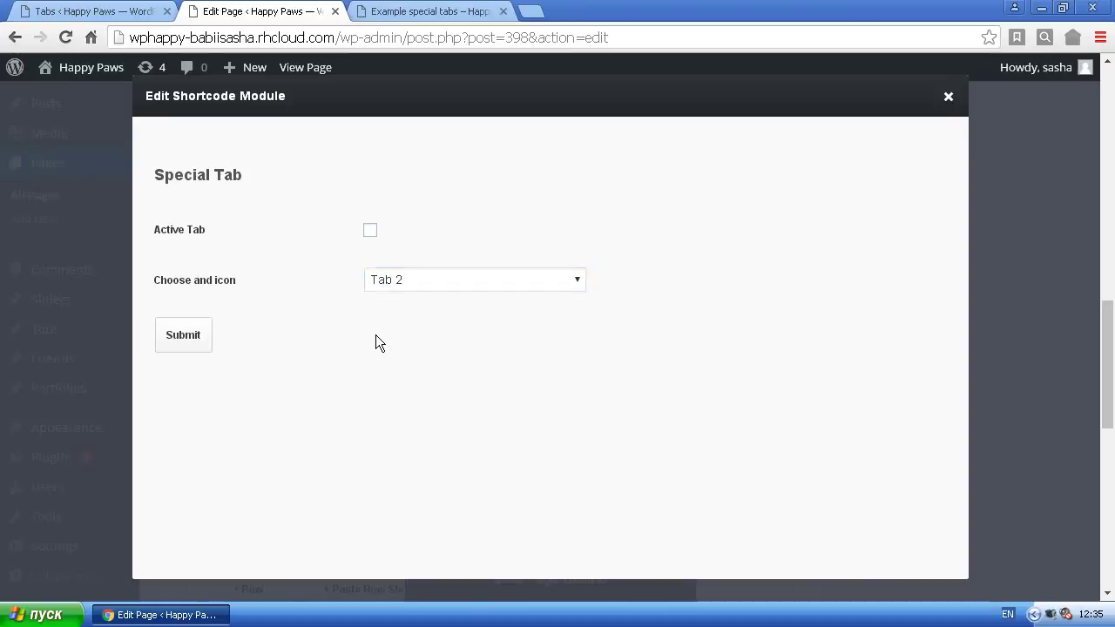
pyautogui.click(186, 335)
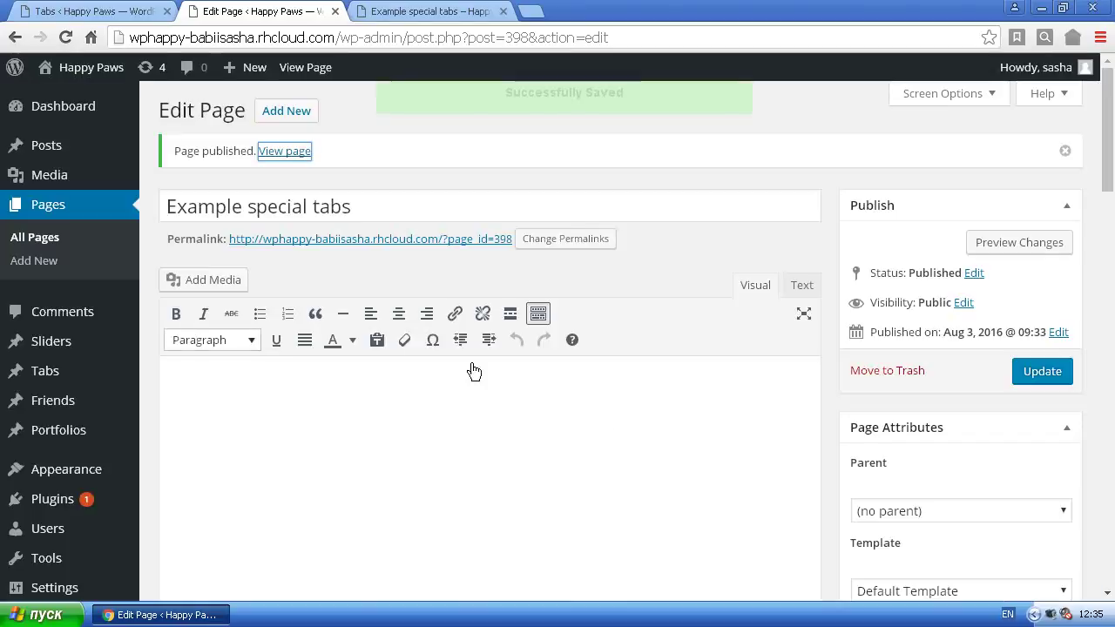
# - Add a third Special Tab to the Special Tabs module, using Tab 3 and leaving it inactive
pyautogui.moveTo(1109, 171); pyautogui.dragTo(1098, 409)
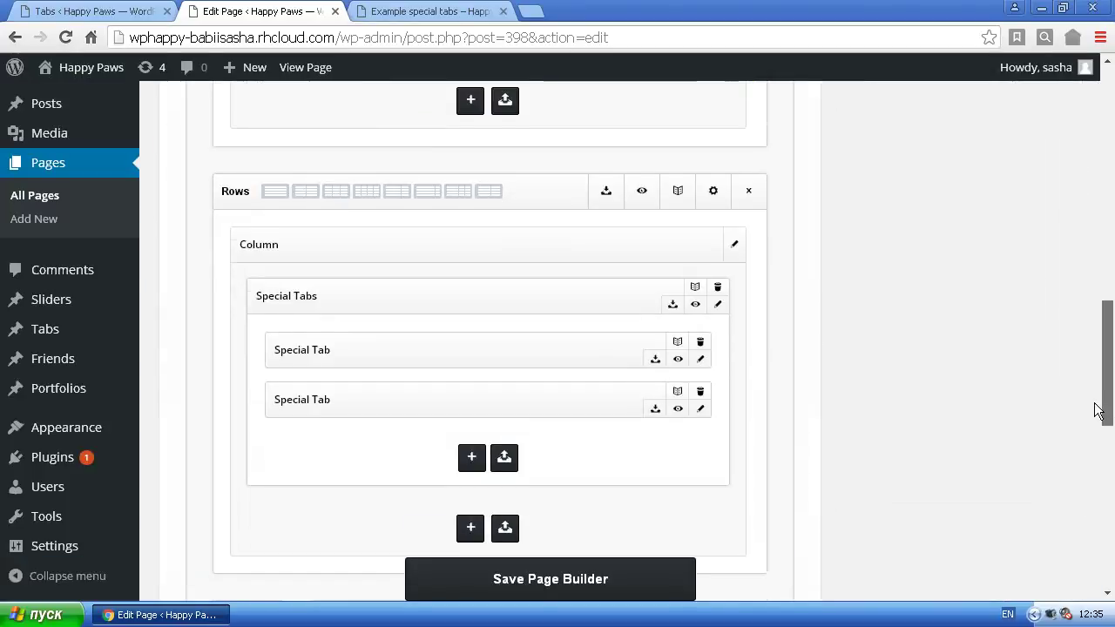
pyautogui.click(472, 435)
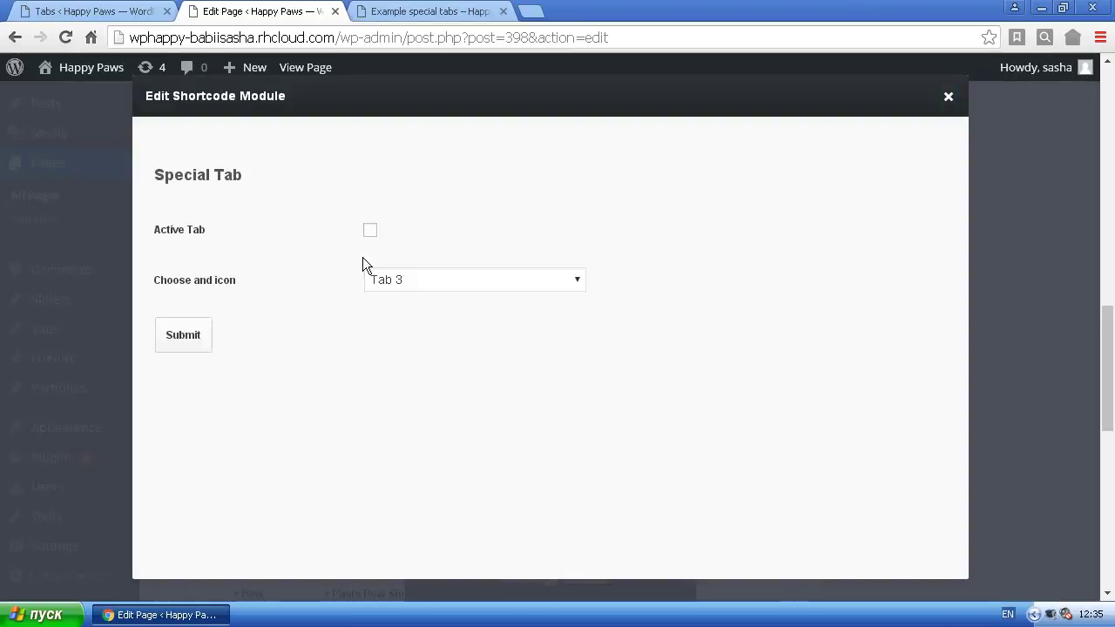
pyautogui.click(386, 284)
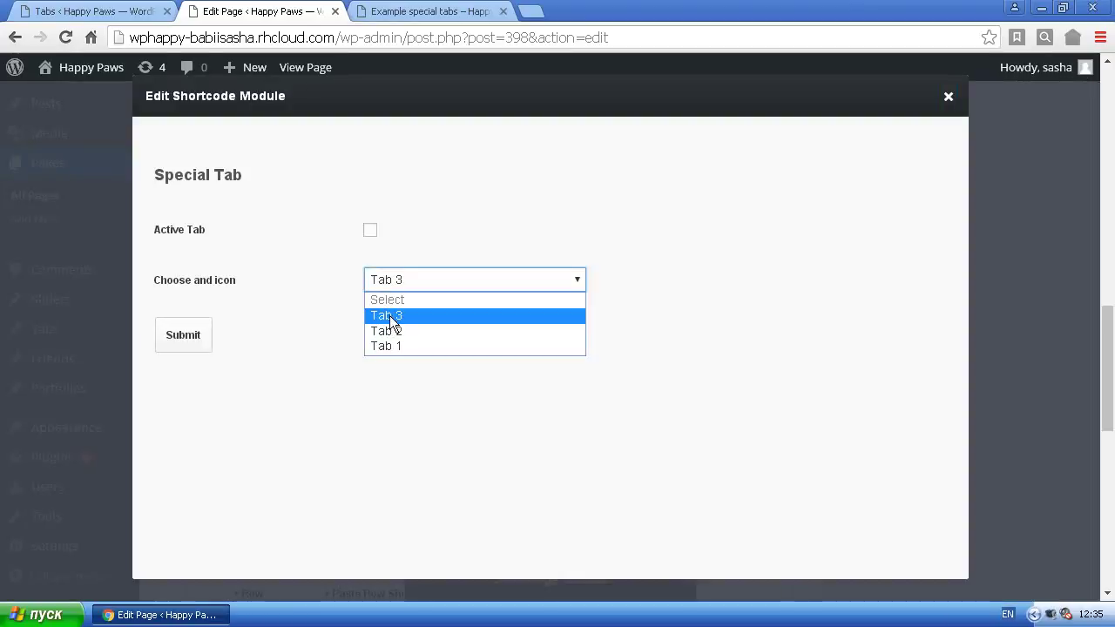
pyautogui.click(392, 317)
pyautogui.click(192, 337)
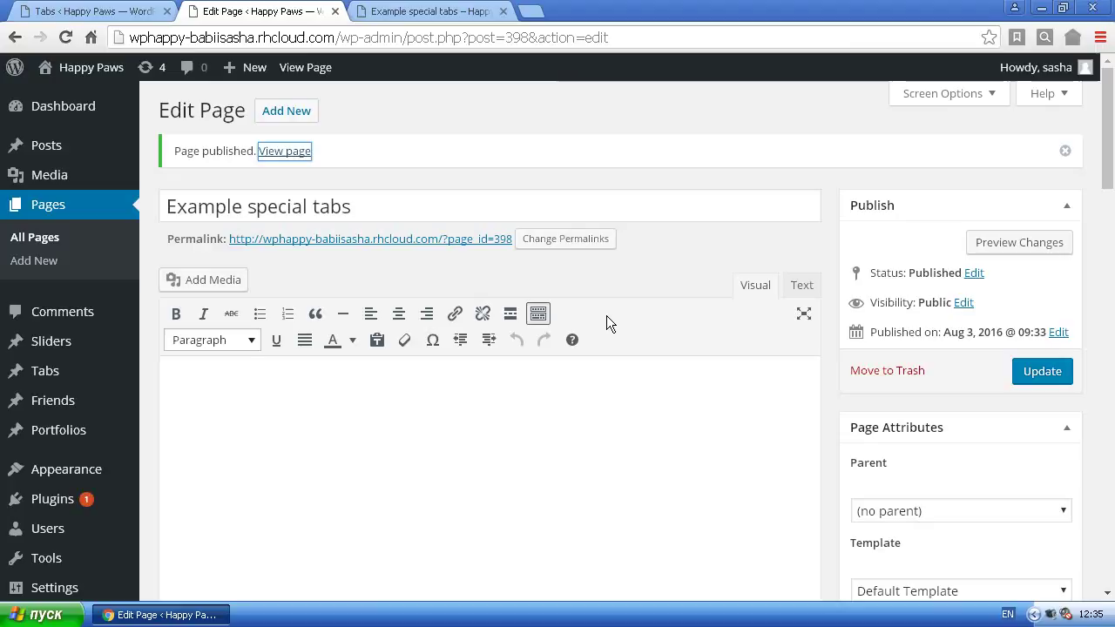
# - Reload the live page and try switching between Tab 2, Tab 3 and Tab 1
pyautogui.scroll(-2, 1108, 334)
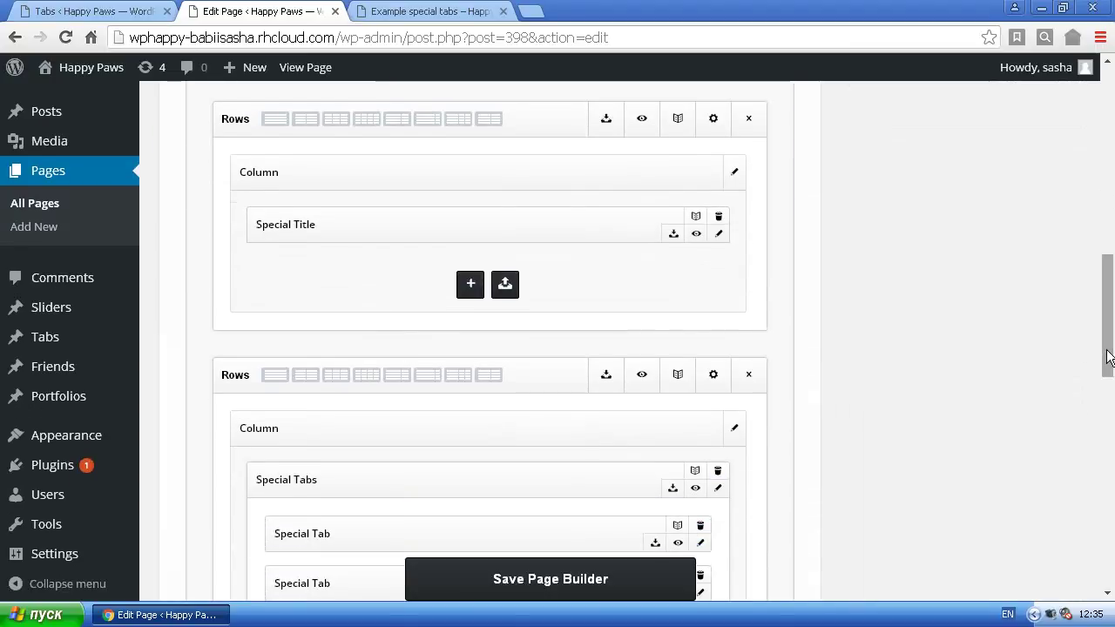
pyautogui.moveTo(1112, 310); pyautogui.dragTo(1108, 368)
pyautogui.click(467, 11)
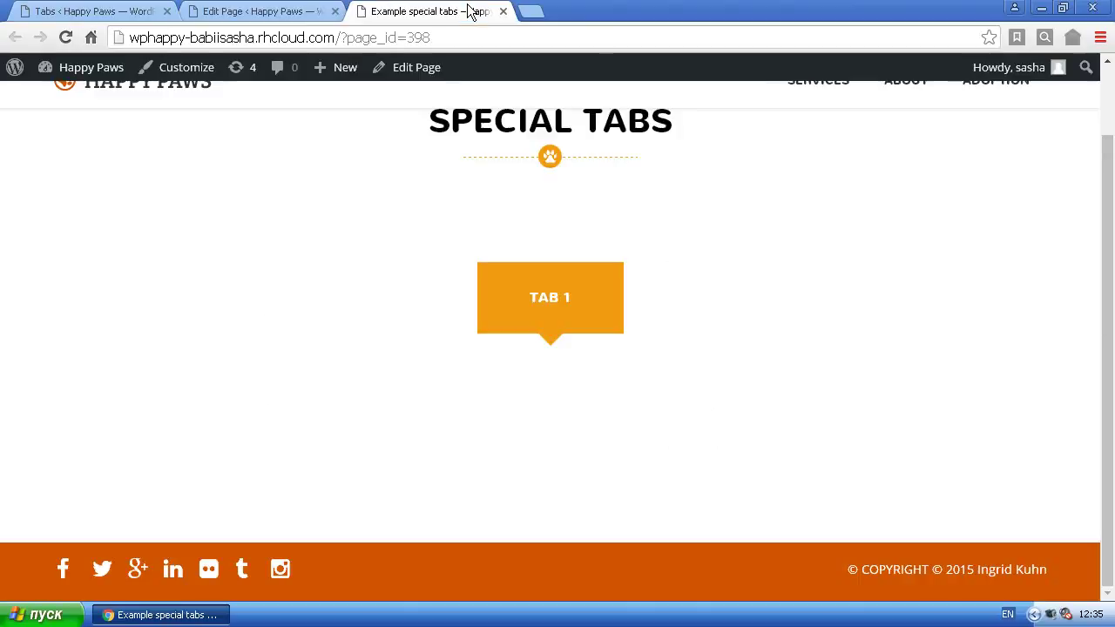
pyautogui.click(66, 40)
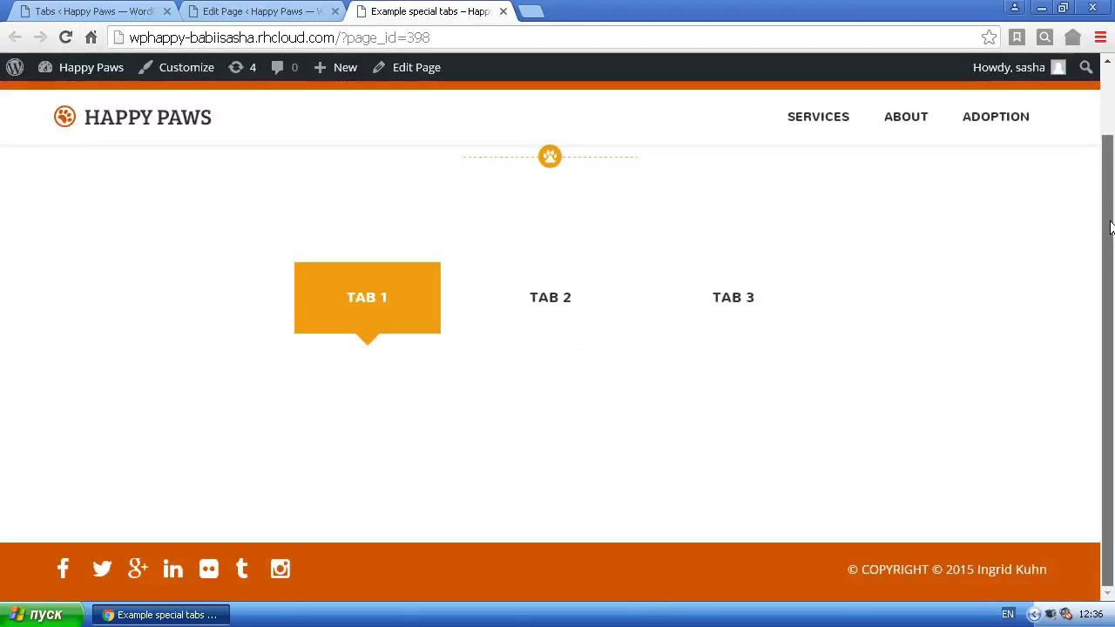
pyautogui.click(545, 306)
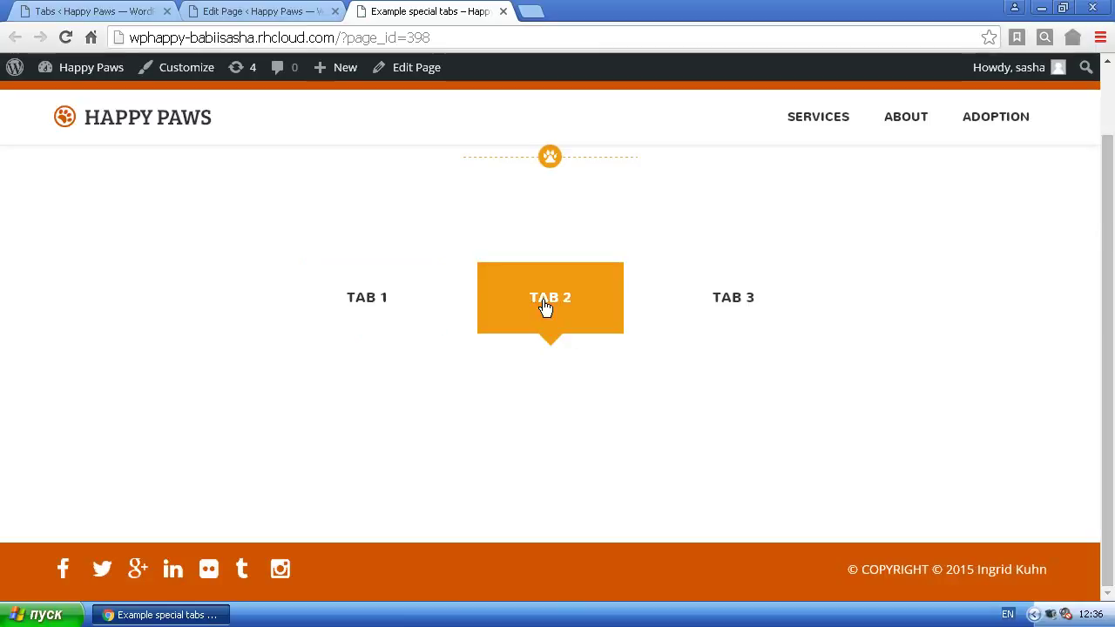
pyautogui.click(729, 311)
pyautogui.click(368, 326)
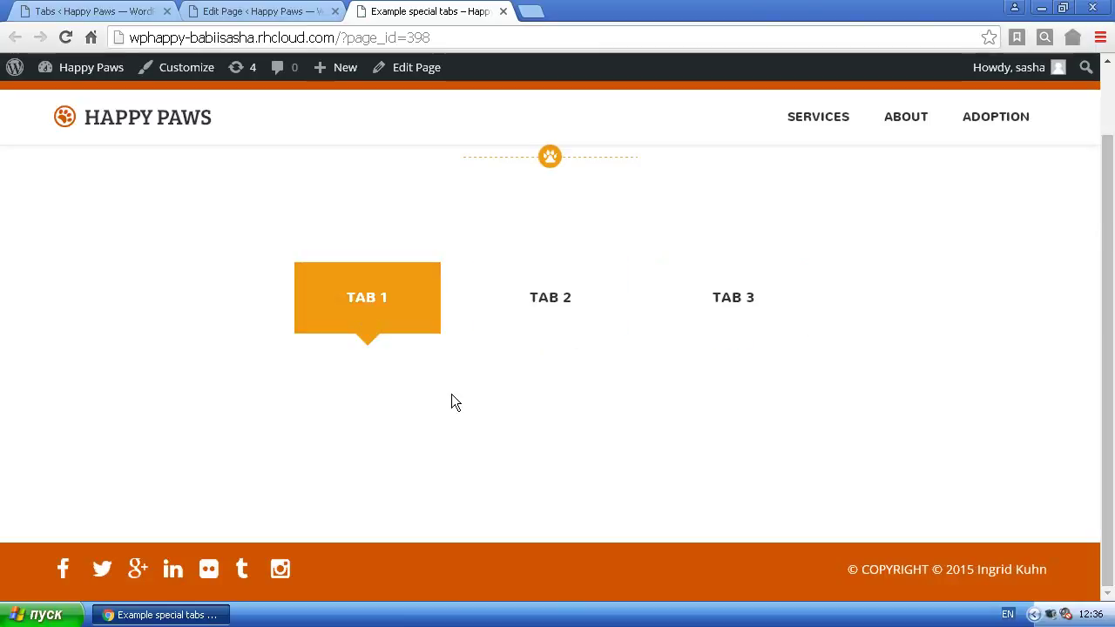
# - Open the Tab 1 entry for editing and change its page builder row to a two-column layout
pyautogui.click(93, 14)
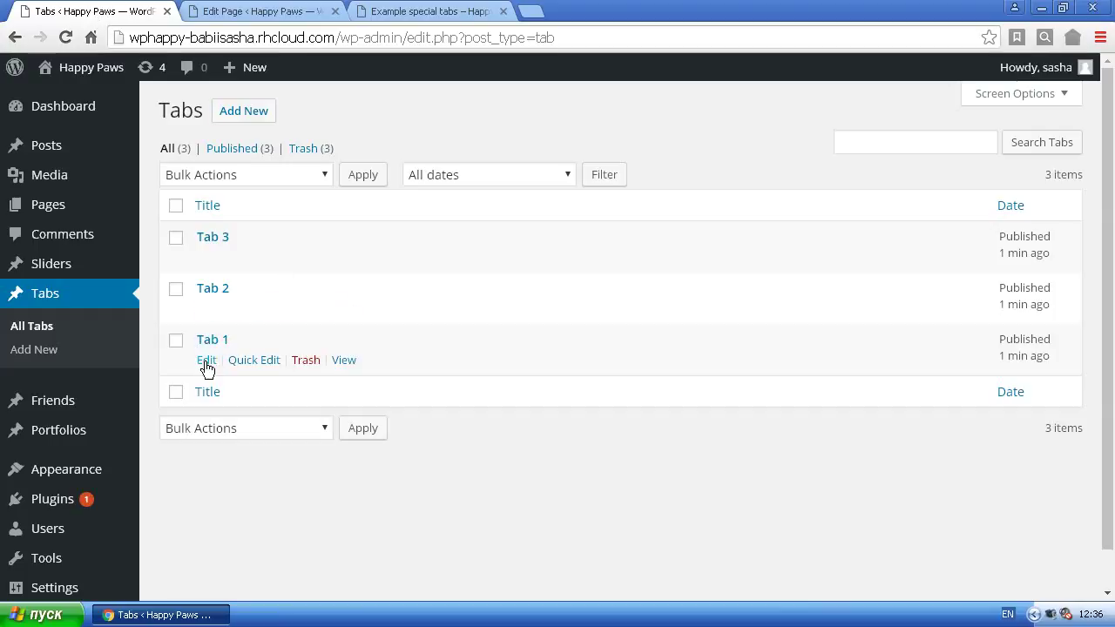
pyautogui.click(207, 362)
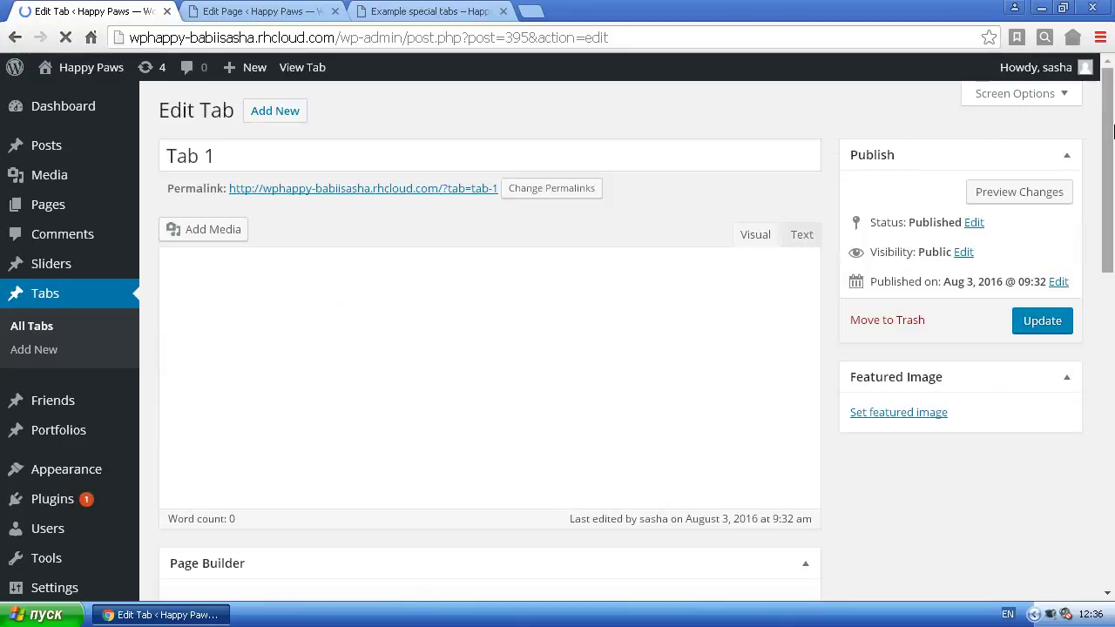
pyautogui.moveTo(1111, 130); pyautogui.dragTo(1111, 377)
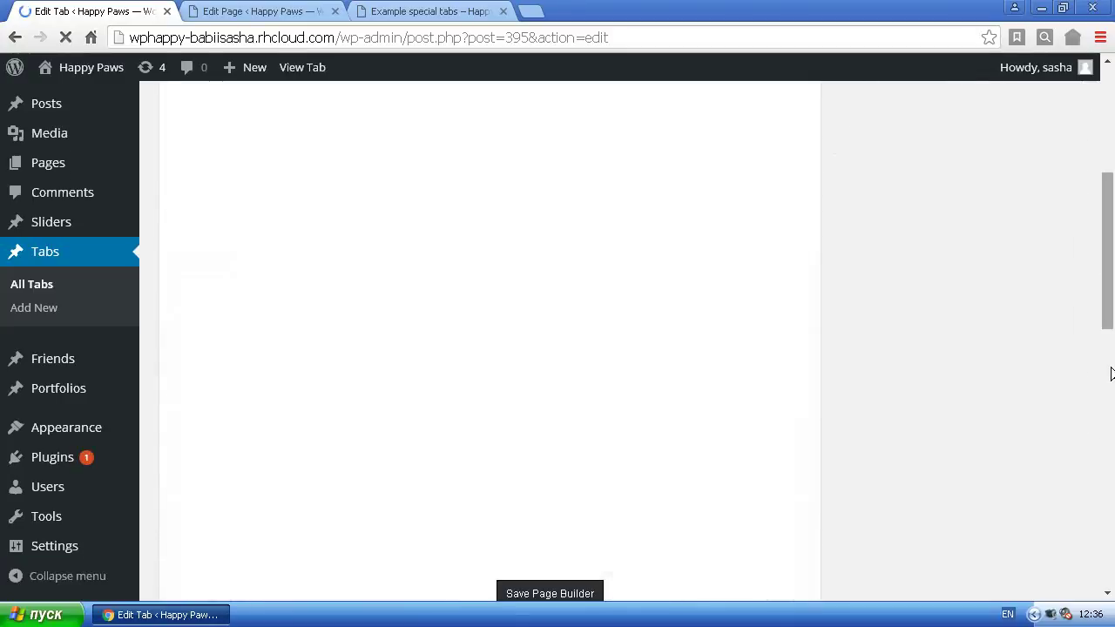
pyautogui.moveTo(1111, 314); pyautogui.dragTo(1110, 409)
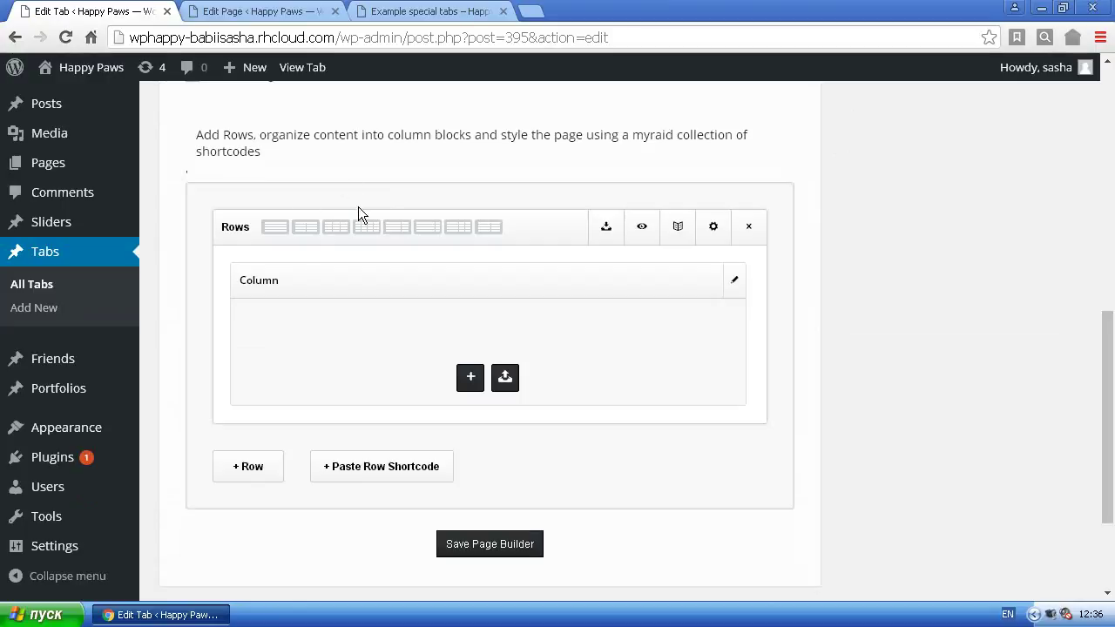
pyautogui.click(305, 229)
# - Add a Text Block module with the centred text "Tabs example" to the first column of Tab 1's row
pyautogui.click(338, 373)
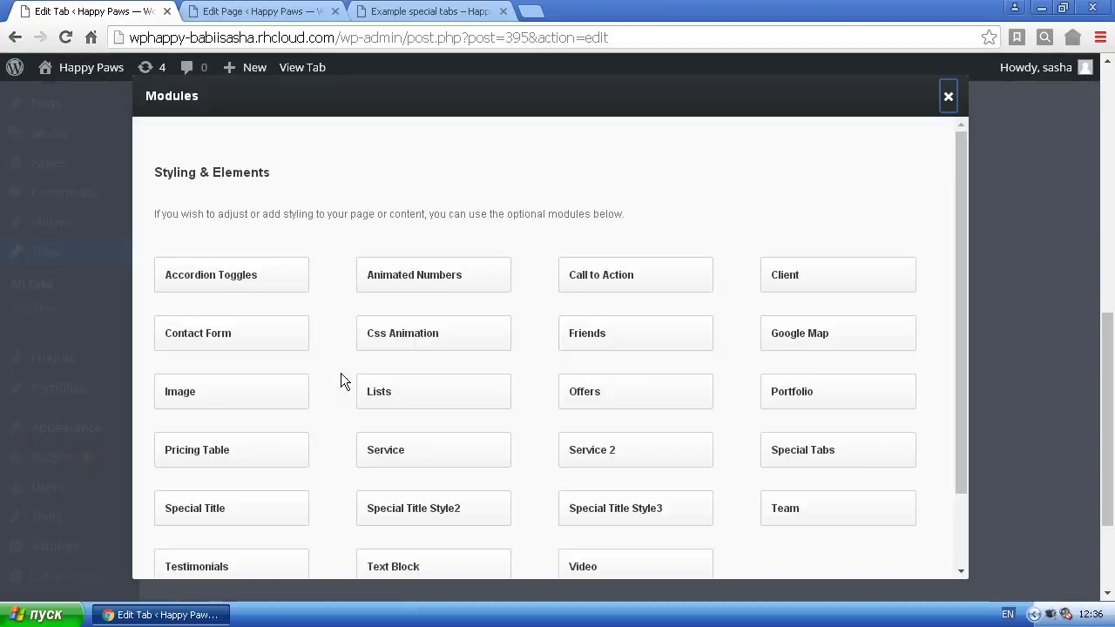
pyautogui.moveTo(960, 375); pyautogui.dragTo(957, 471)
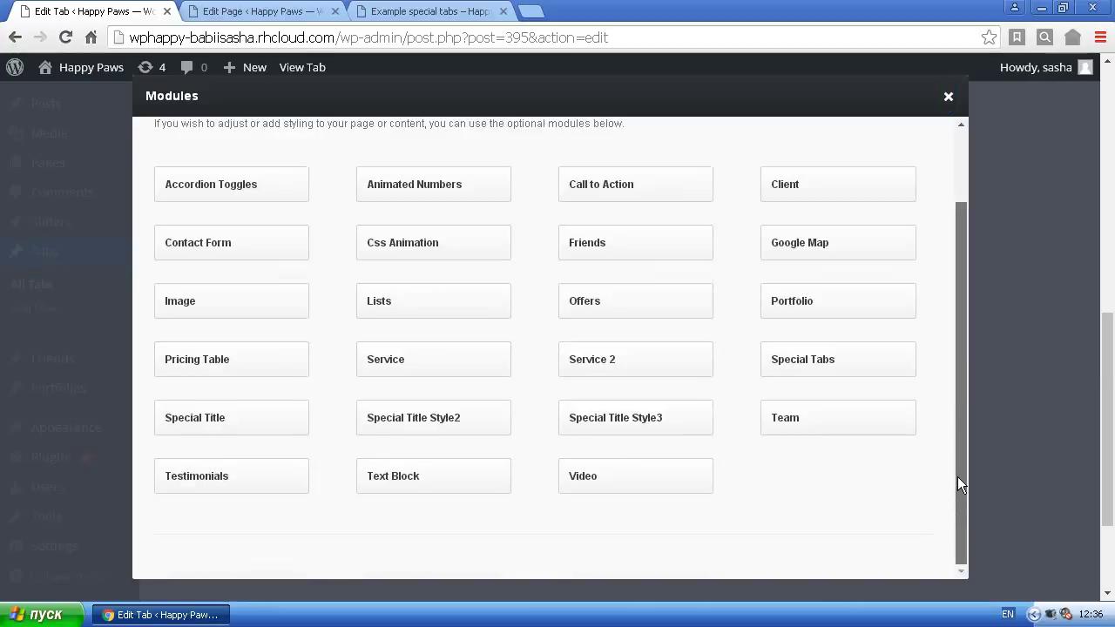
pyautogui.click(460, 486)
pyautogui.click(418, 373)
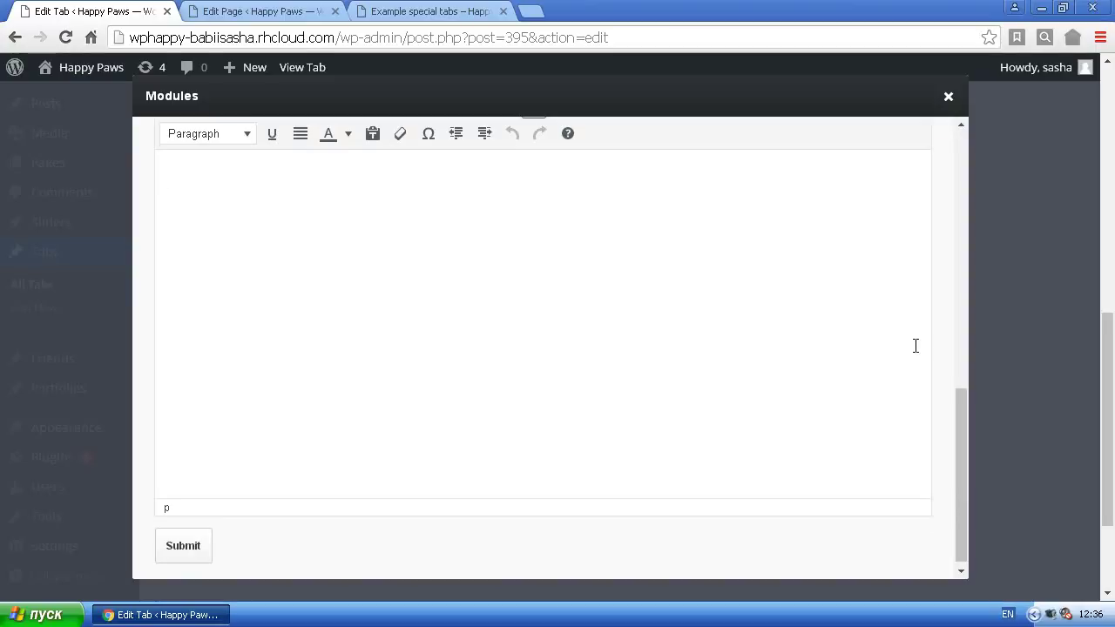
pyautogui.moveTo(959, 416); pyautogui.dragTo(960, 399)
pyautogui.click(394, 159)
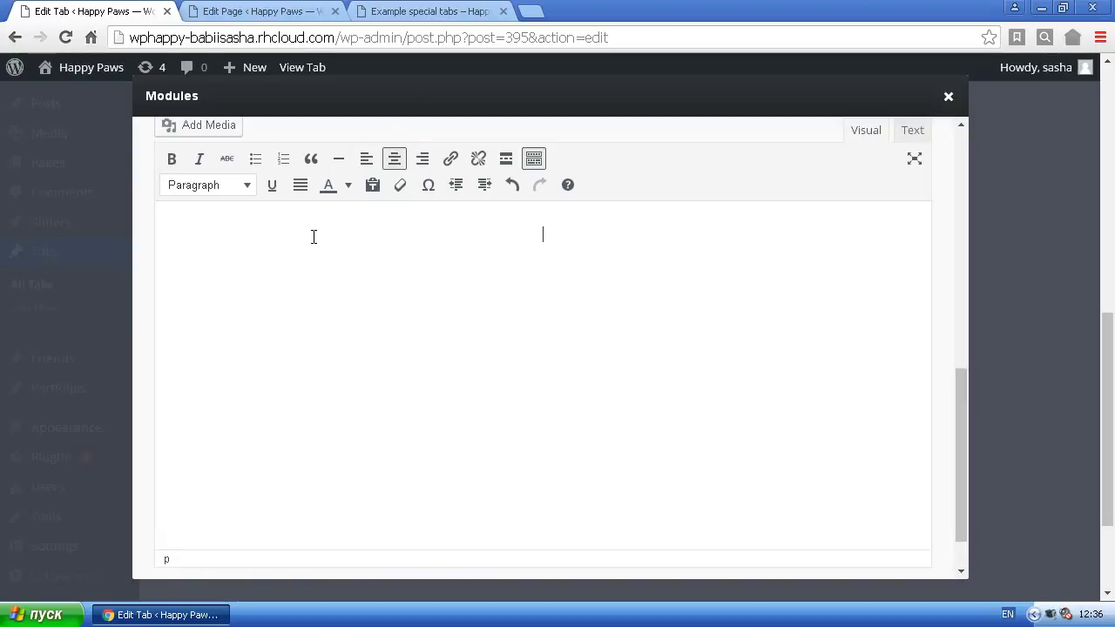
pyautogui.write('Ta')
pyautogui.write('bs ')
pyautogui.write('exa')
pyautogui.write('m')
pyautogui.press('BackSpace')
pyautogui.write('ample')
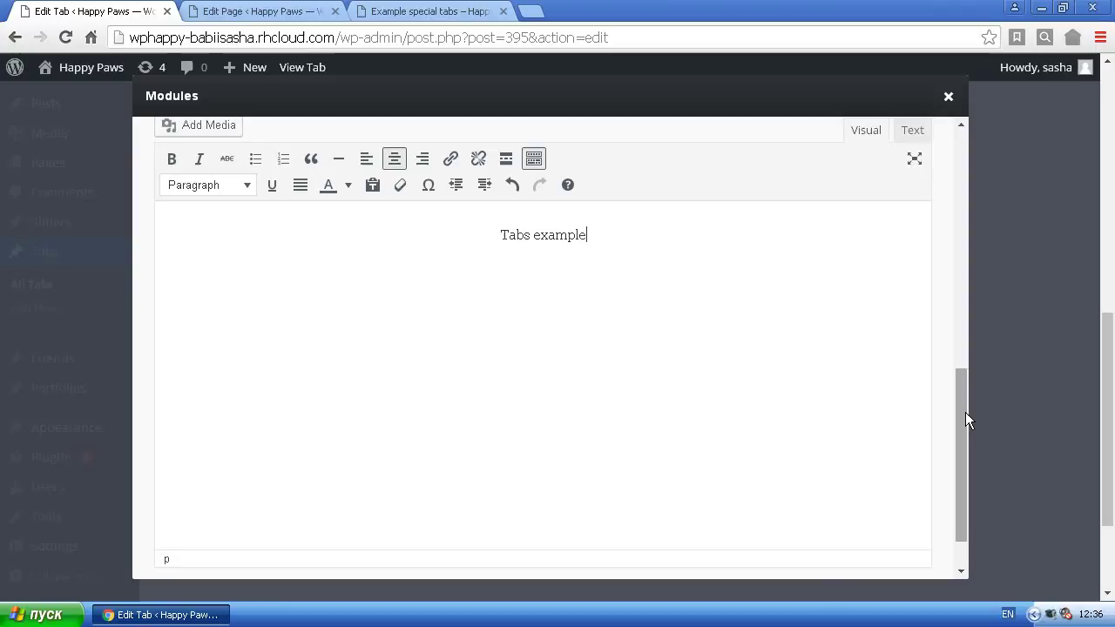
pyautogui.scroll(-1, 965, 420)
pyautogui.click(186, 552)
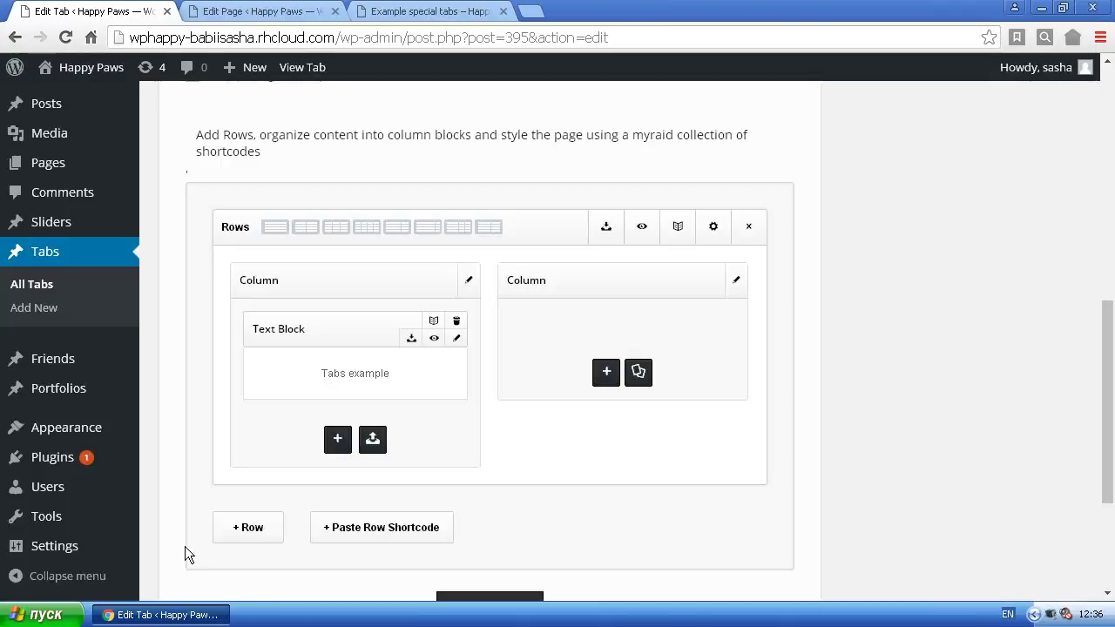
# - Duplicate the "Tabs example" Text Block, move the copy into the second column of Tab 1's row, and save the page builder
pyautogui.click(434, 322)
pyautogui.moveTo(299, 435); pyautogui.dragTo(578, 333)
pyautogui.moveTo(1110, 367); pyautogui.dragTo(1111, 397)
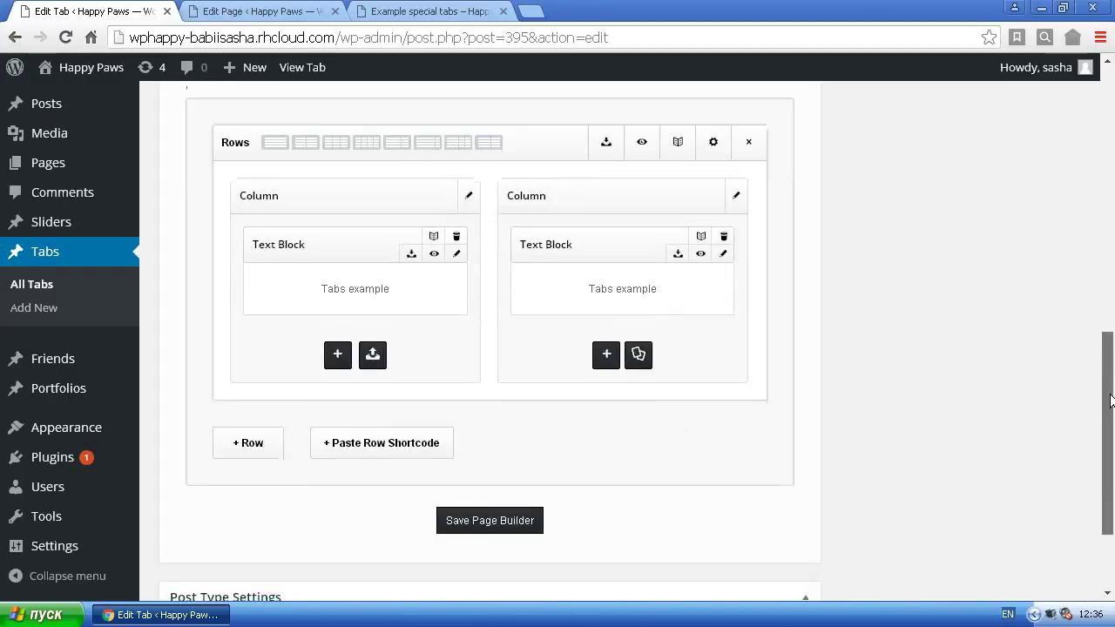
pyautogui.click(505, 530)
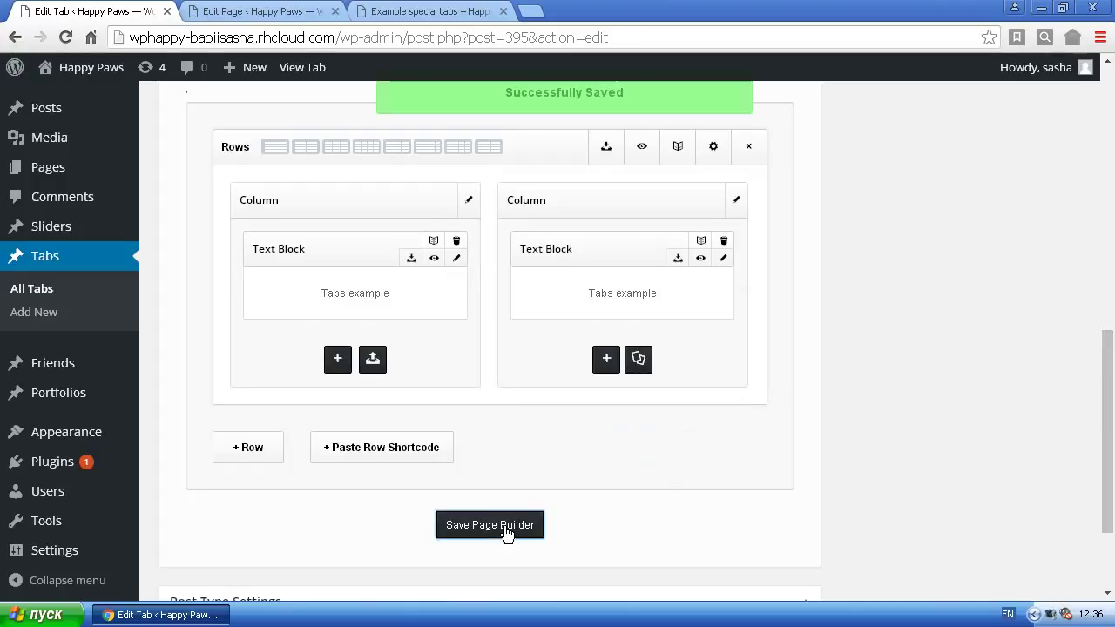
# - Reload the live Special Tabs page and examine the text blocks in both columns of Tab 1
pyautogui.click(392, 8)
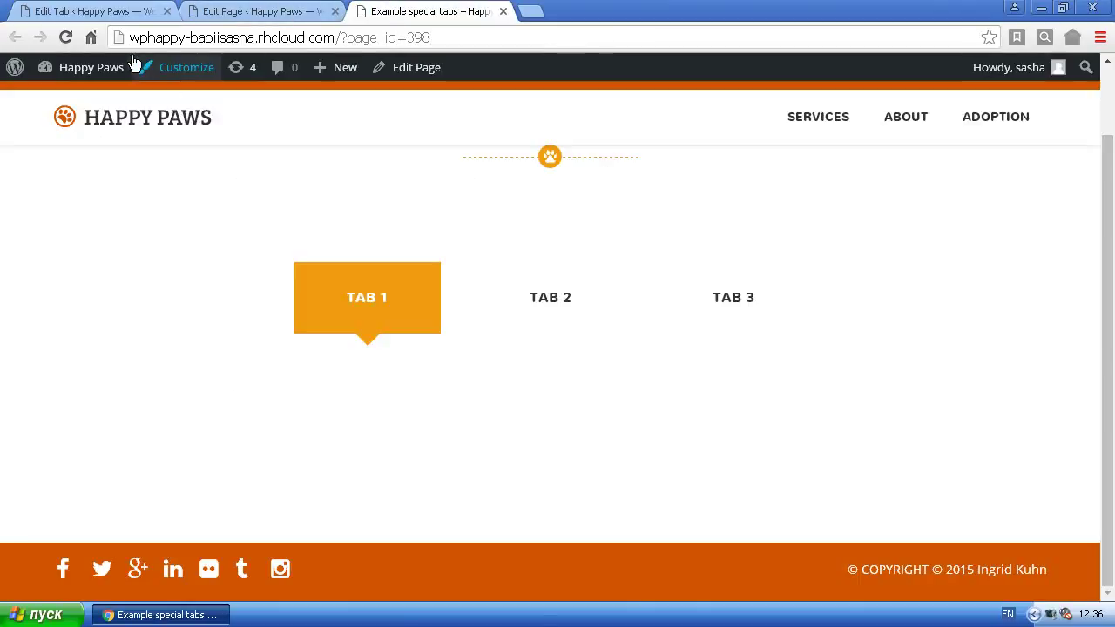
pyautogui.click(65, 38)
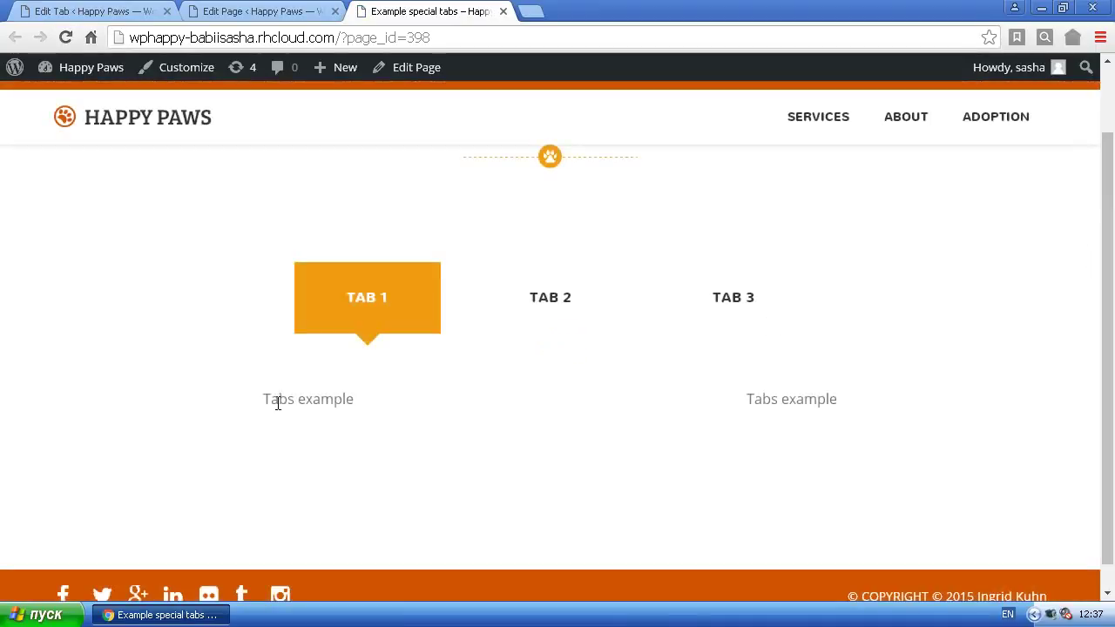
pyautogui.click(505, 324)
pyautogui.click(364, 311)
pyautogui.moveTo(250, 399); pyautogui.dragTo(858, 418)
pyautogui.click(835, 423)
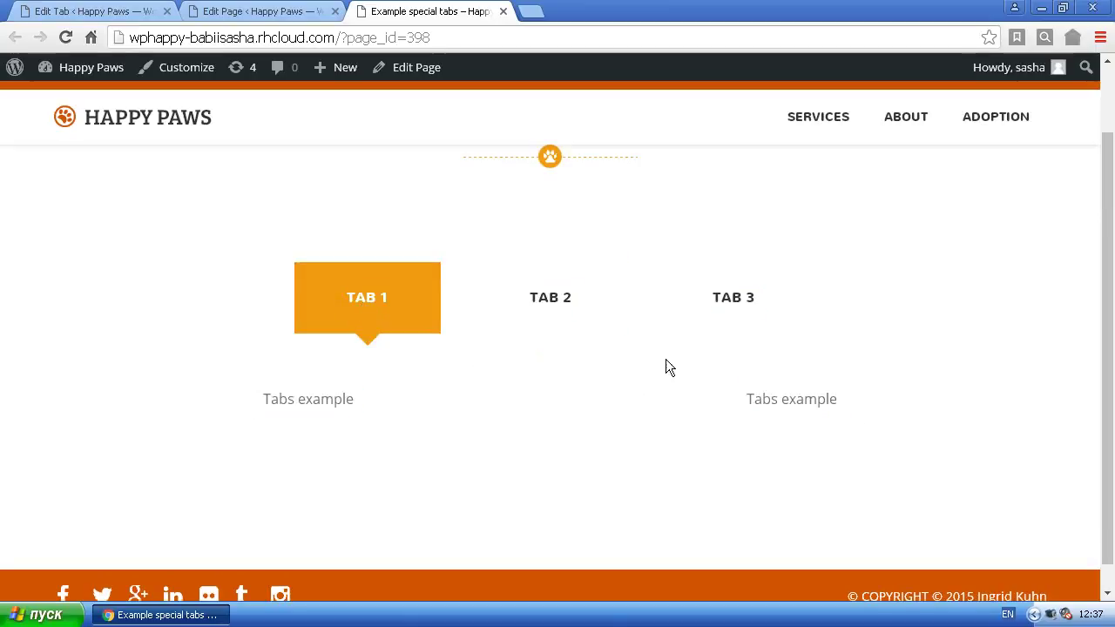
# - Add an Image module using about.png below the Text Block in Tab 1's first column, and save the page builder
pyautogui.click(241, 11)
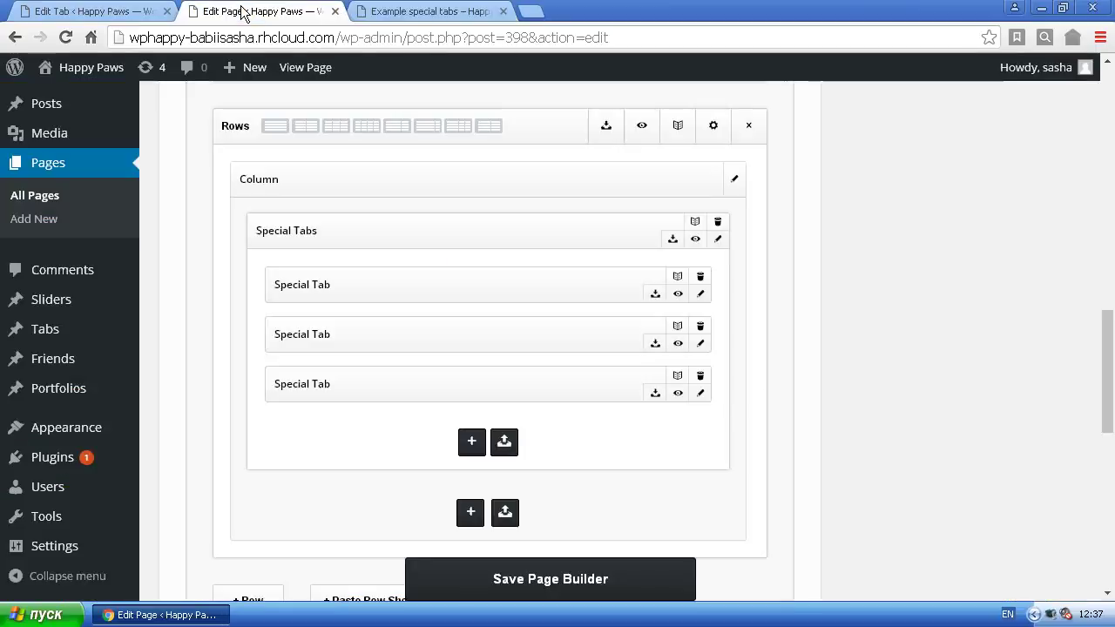
pyautogui.click(120, 7)
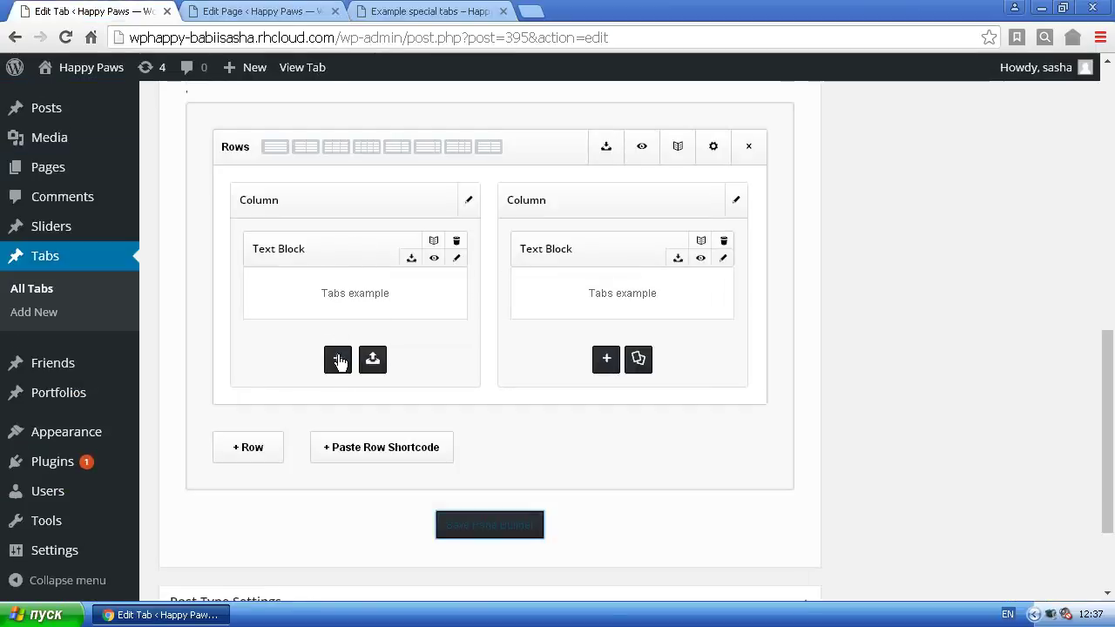
pyautogui.click(338, 359)
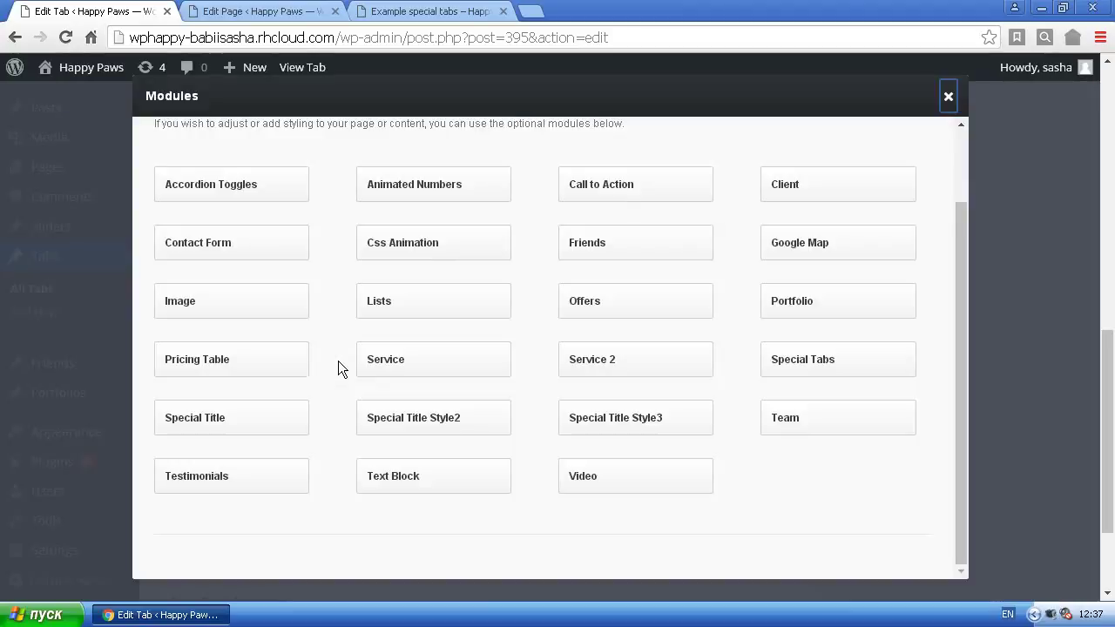
pyautogui.click(213, 311)
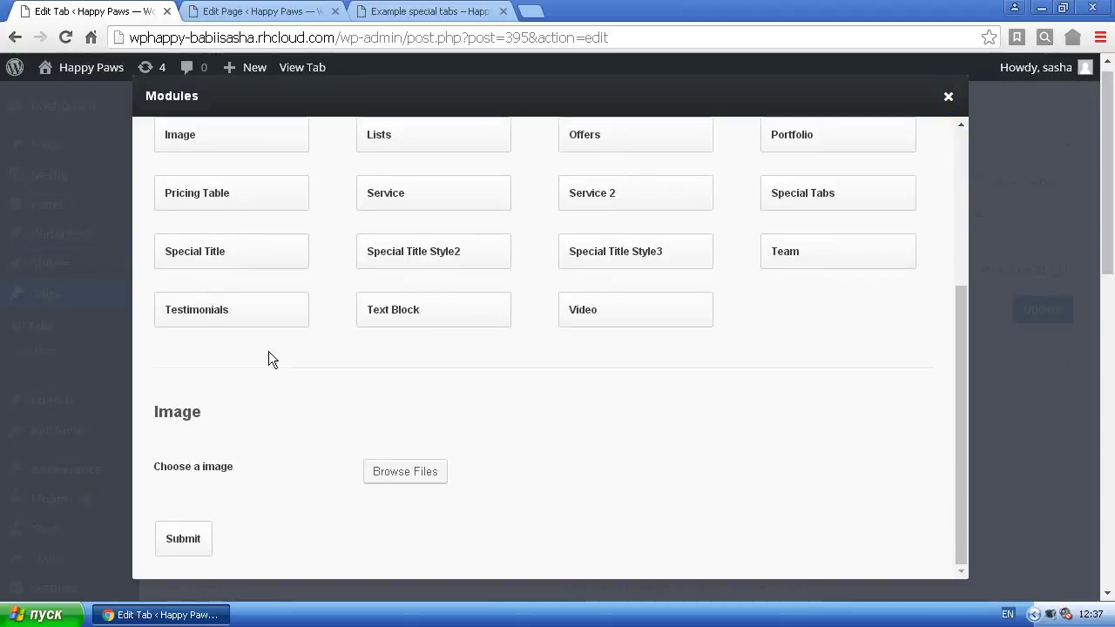
pyautogui.click(375, 473)
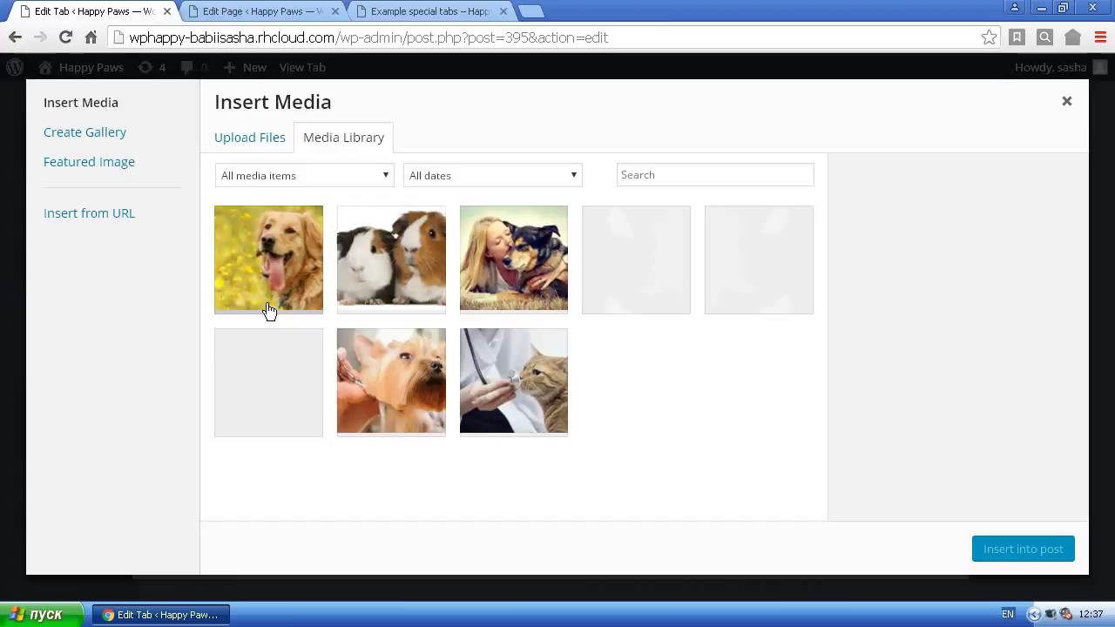
pyautogui.click(403, 290)
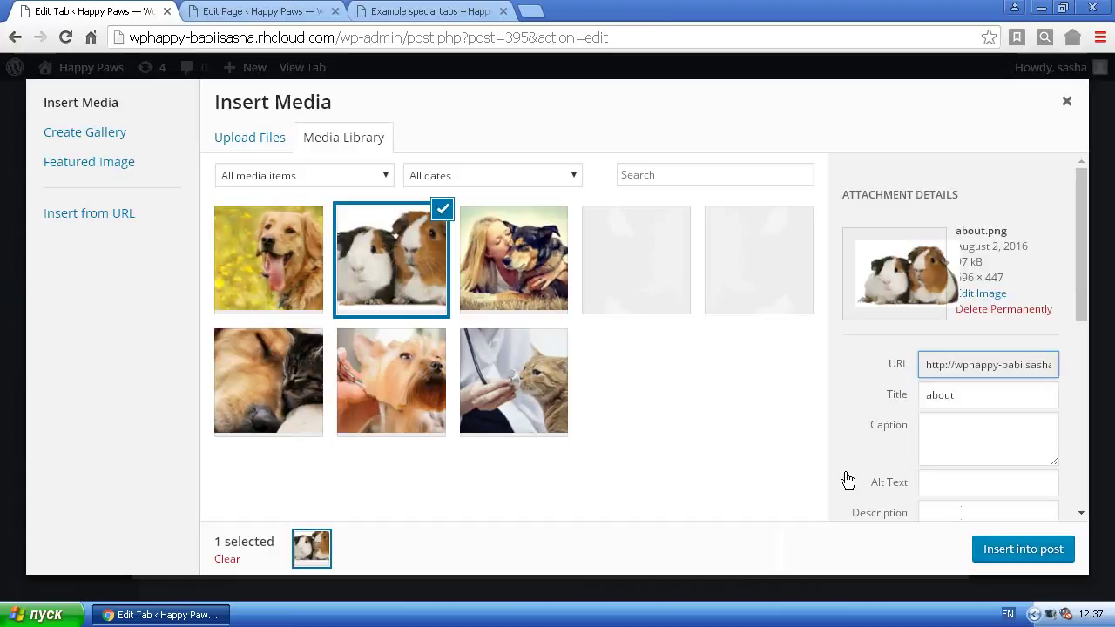
pyautogui.click(999, 553)
pyautogui.scroll(-2, 958, 419)
pyautogui.click(199, 547)
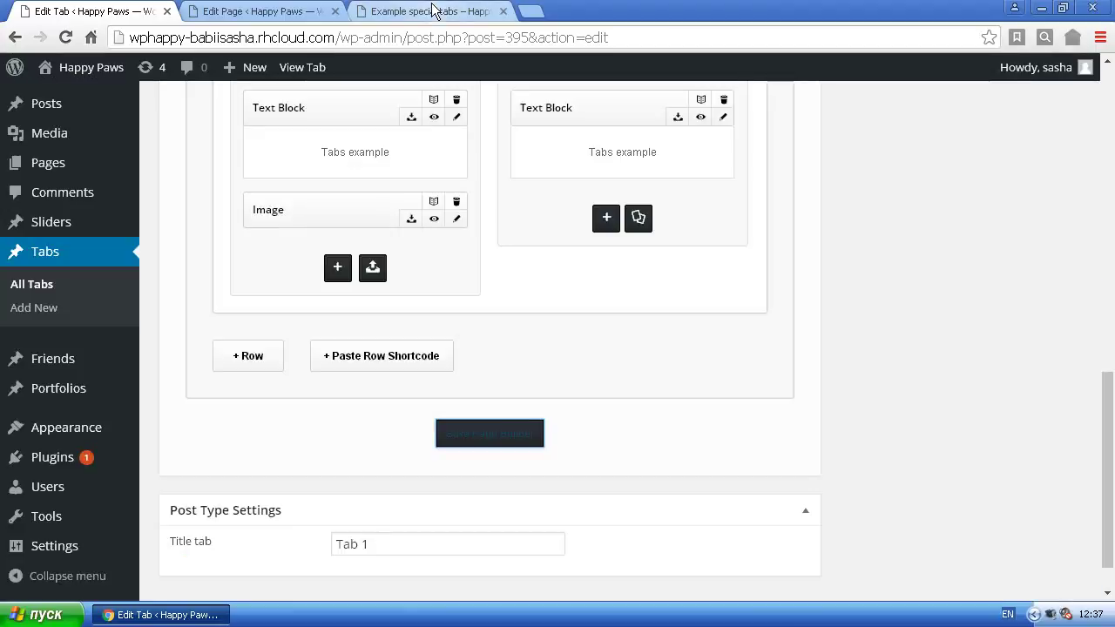
pyautogui.click(467, 435)
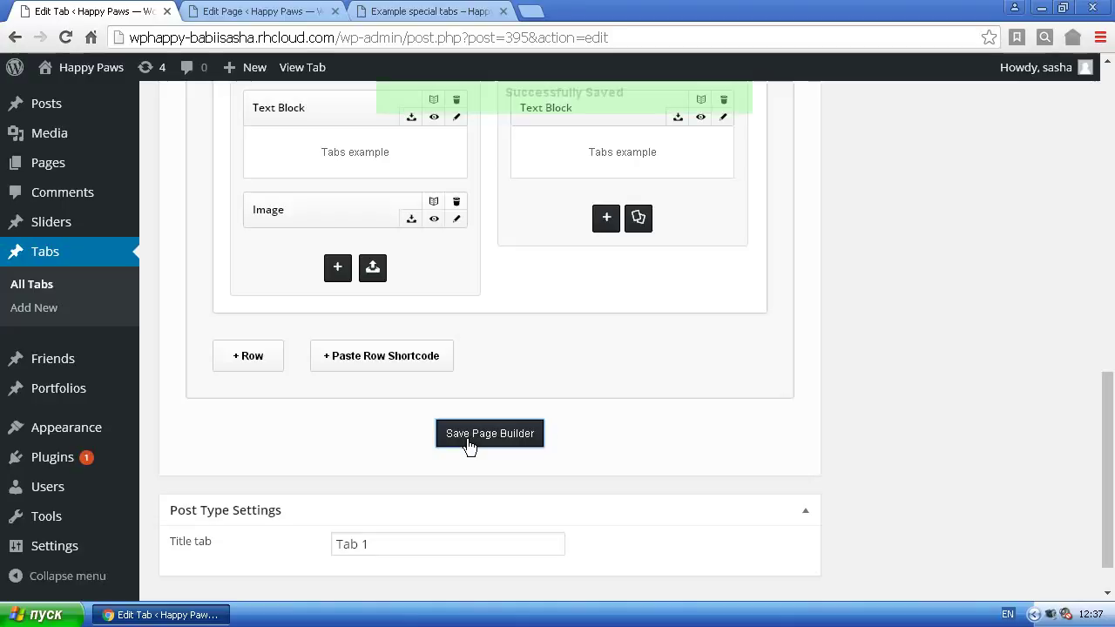
# - Reload the live Special Tabs page and look at the image in Tab 1's first column
pyautogui.click(427, 10)
pyautogui.click(66, 38)
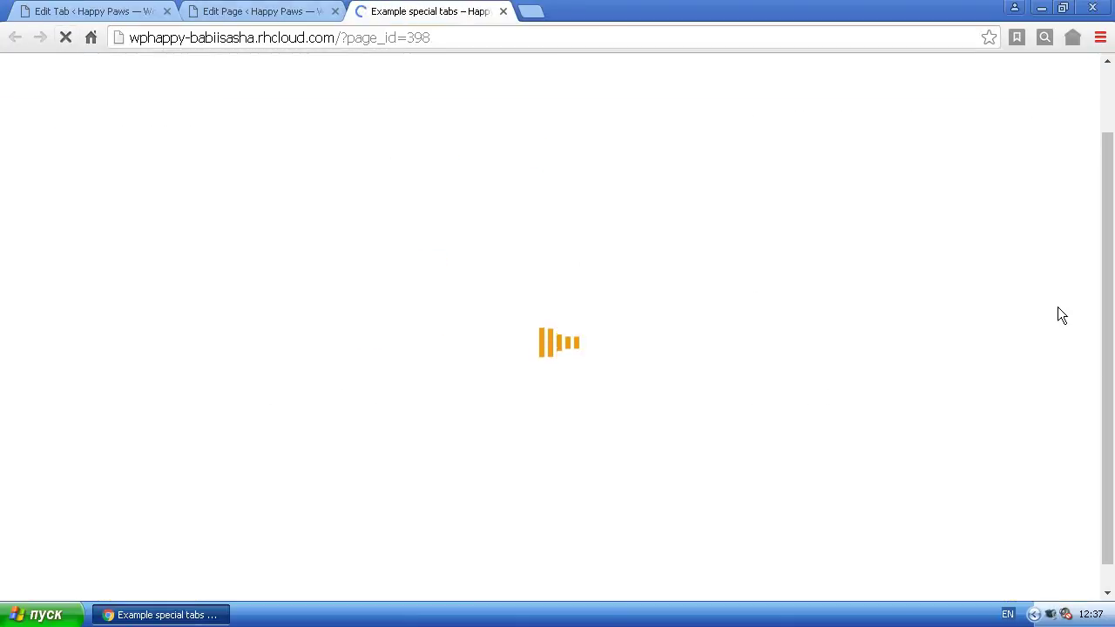
pyautogui.moveTo(1107, 235); pyautogui.dragTo(1108, 313)
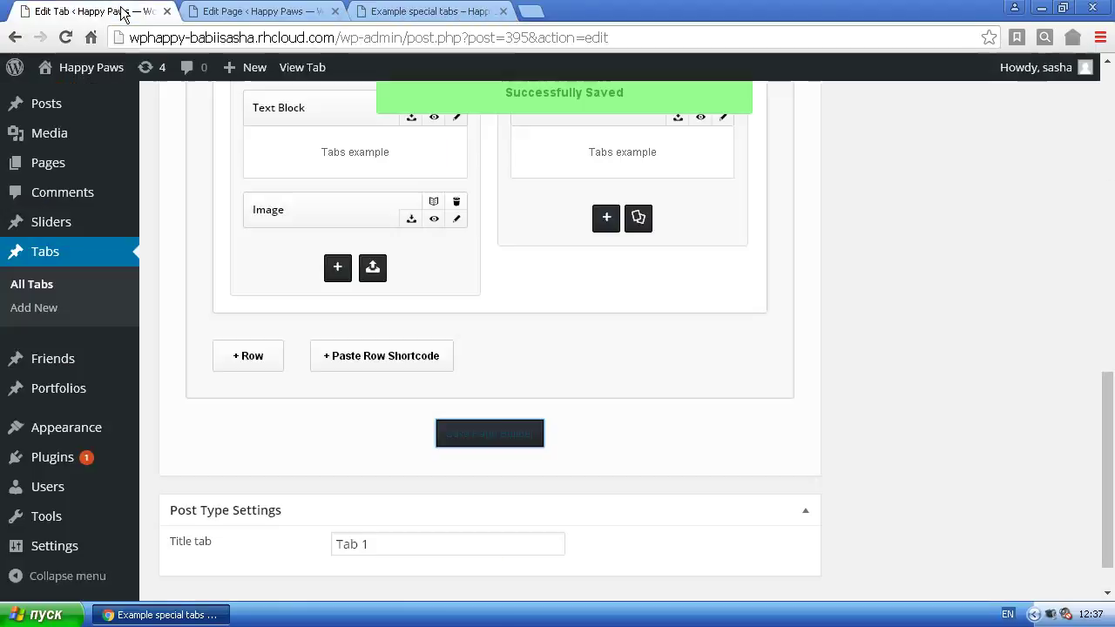
# - Open the Tab 2 entry for editing and change its page builder row to a three-column layout
pyautogui.click(122, 12)
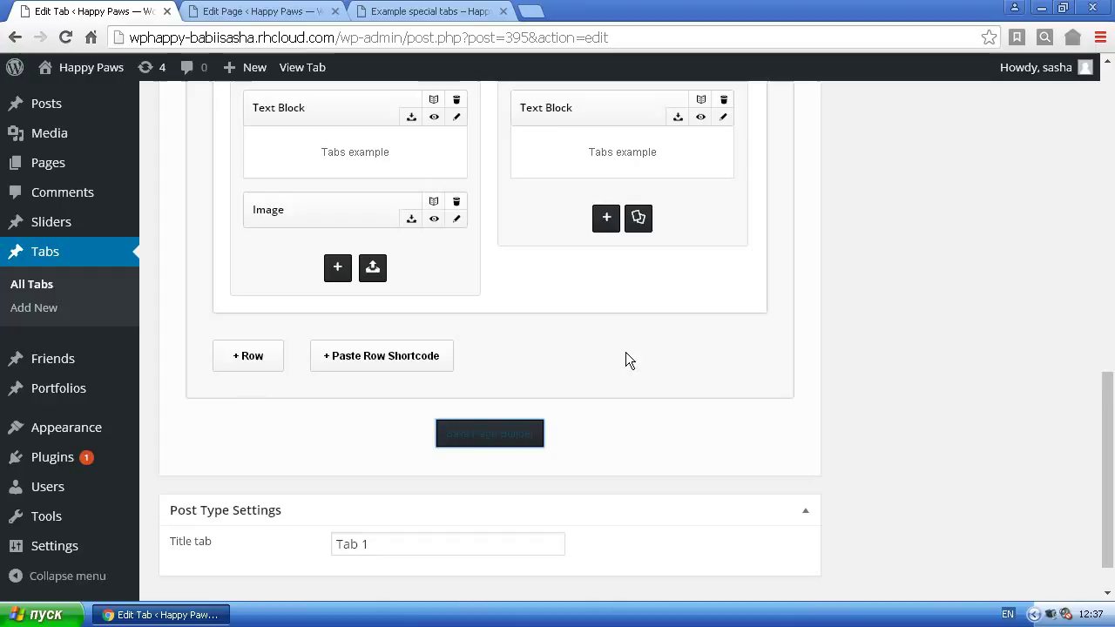
pyautogui.click(29, 287)
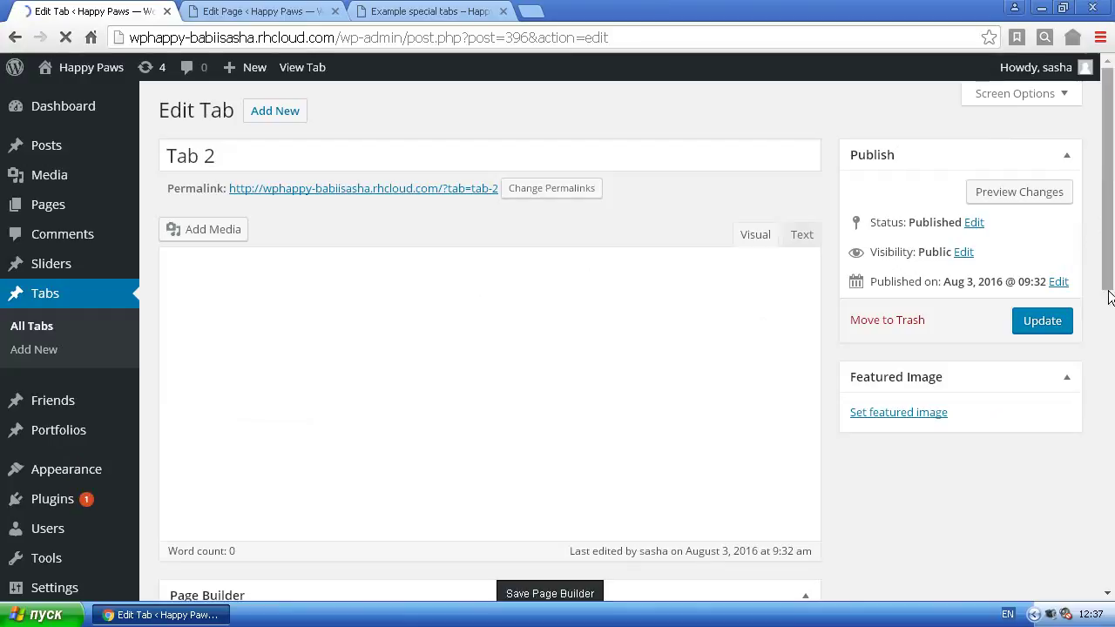
pyautogui.scroll(-6, 802, 374)
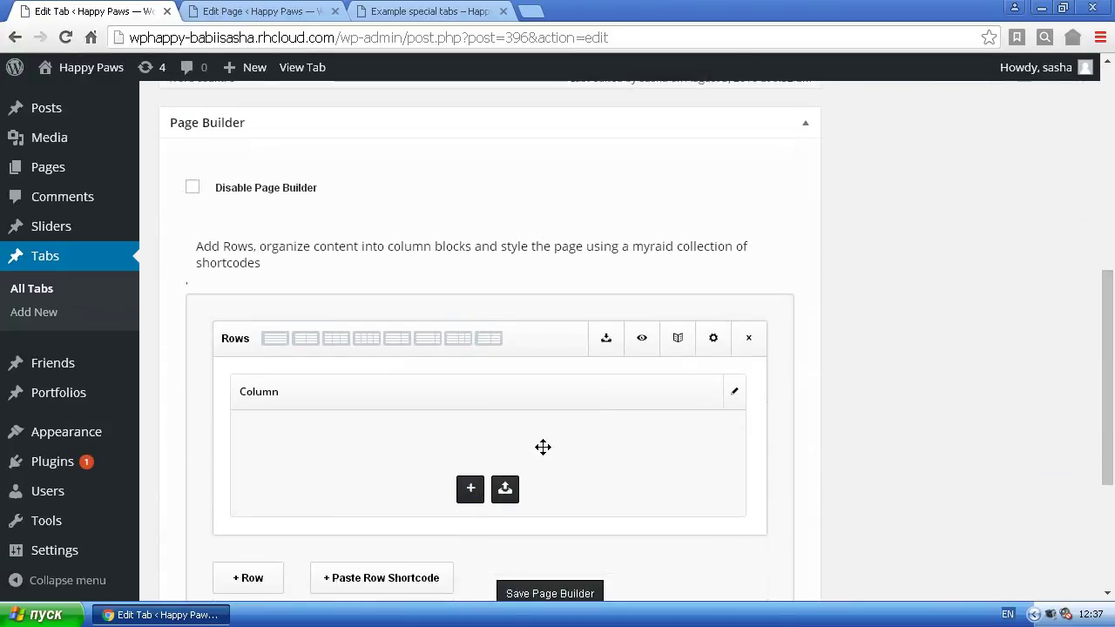
pyautogui.click(336, 340)
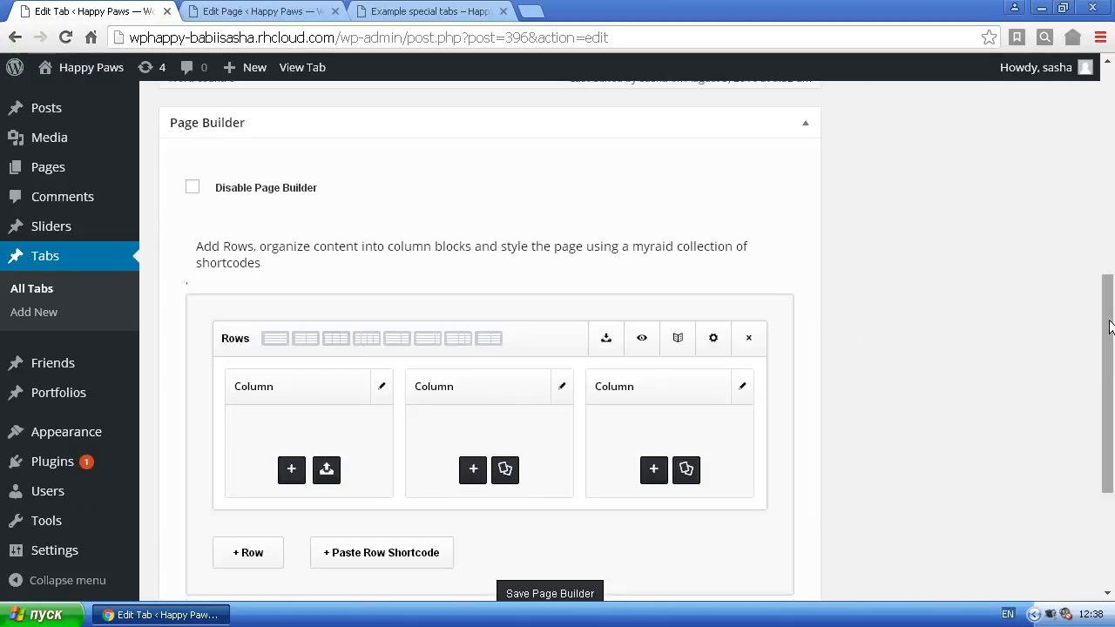
pyautogui.scroll(-1, 936, 421)
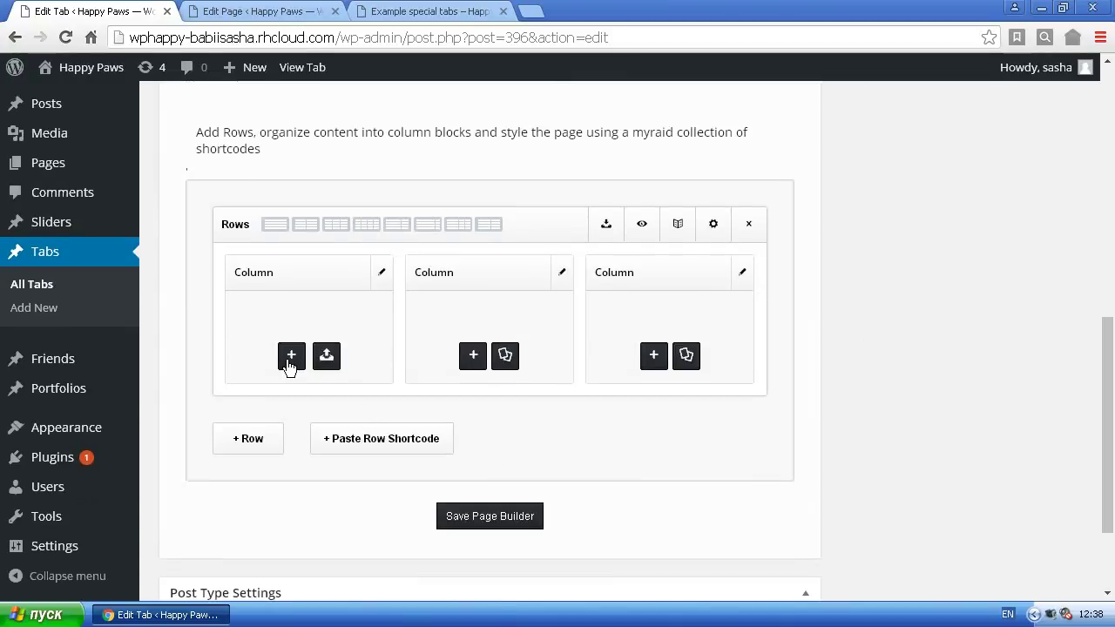
# - Start a Service module in the first column of Tab 2's row with the title "Titile" and the icon Flaticon-animal380
pyautogui.click(290, 357)
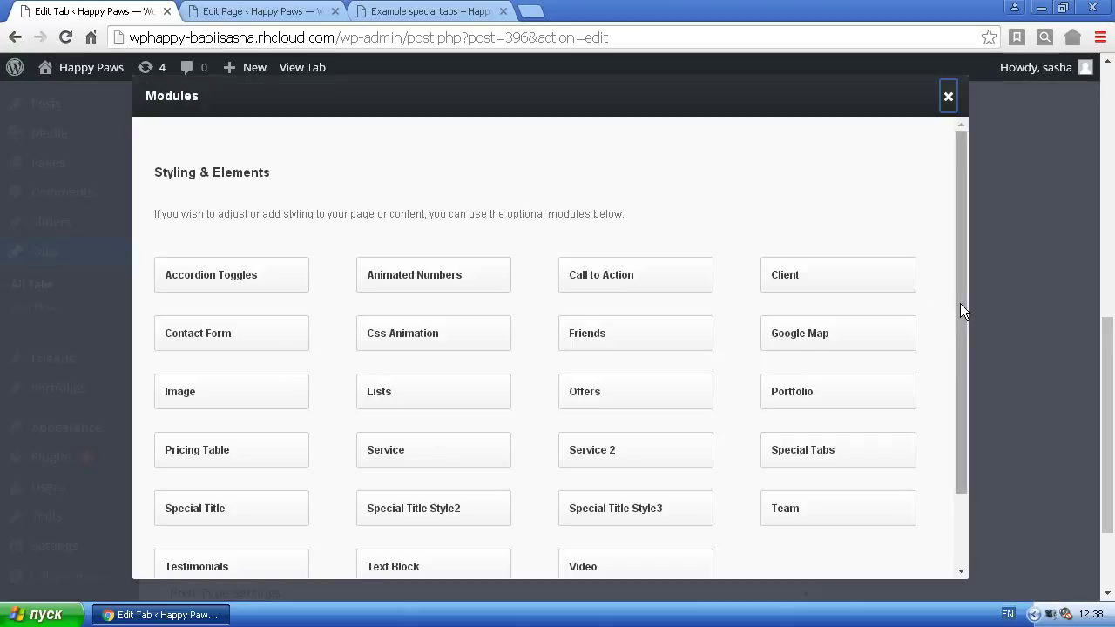
pyautogui.scroll(-1, 960, 348)
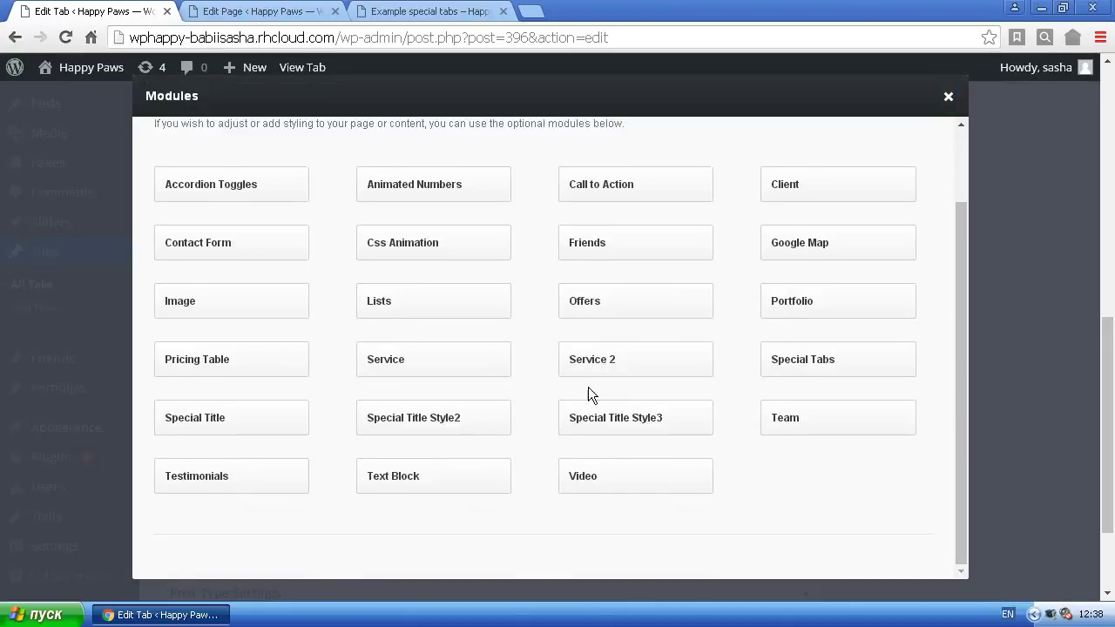
pyautogui.click(445, 362)
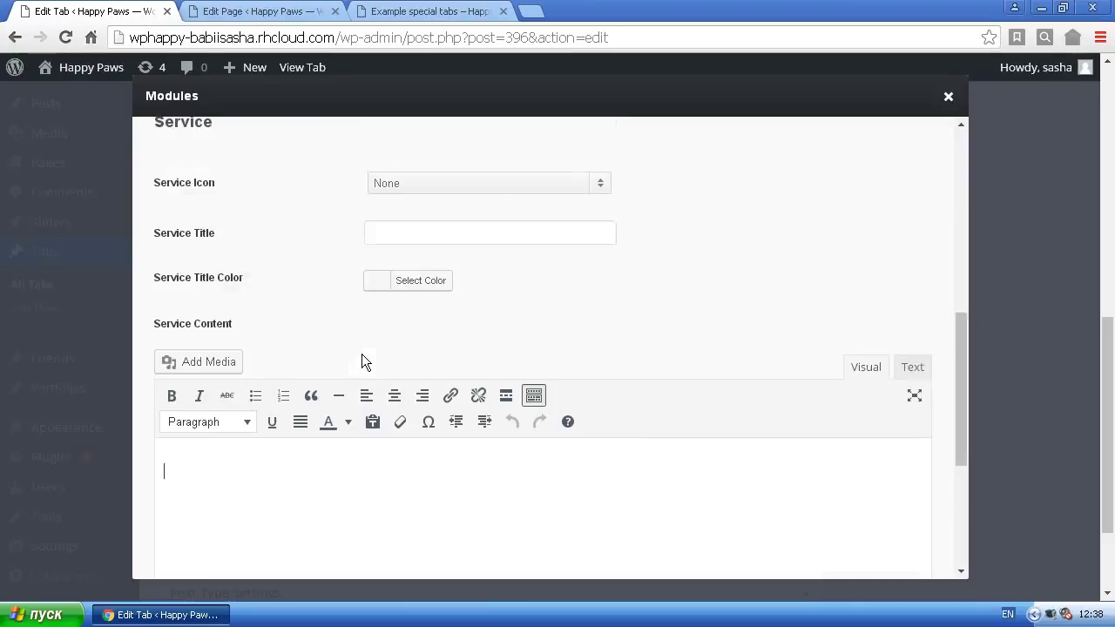
pyautogui.click(432, 237)
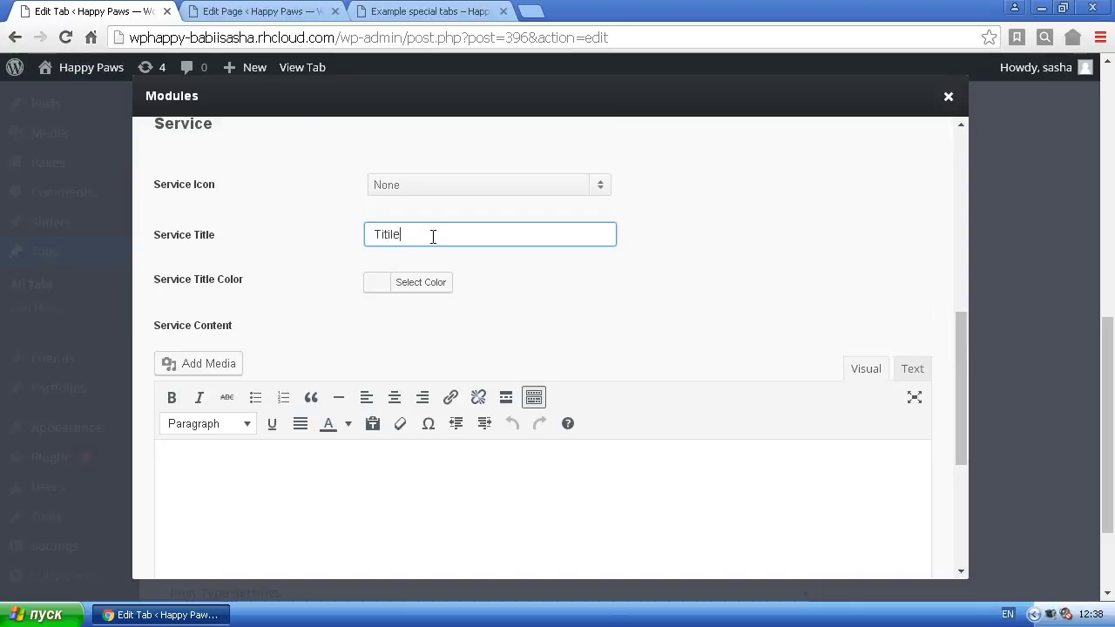
pyautogui.click(457, 188)
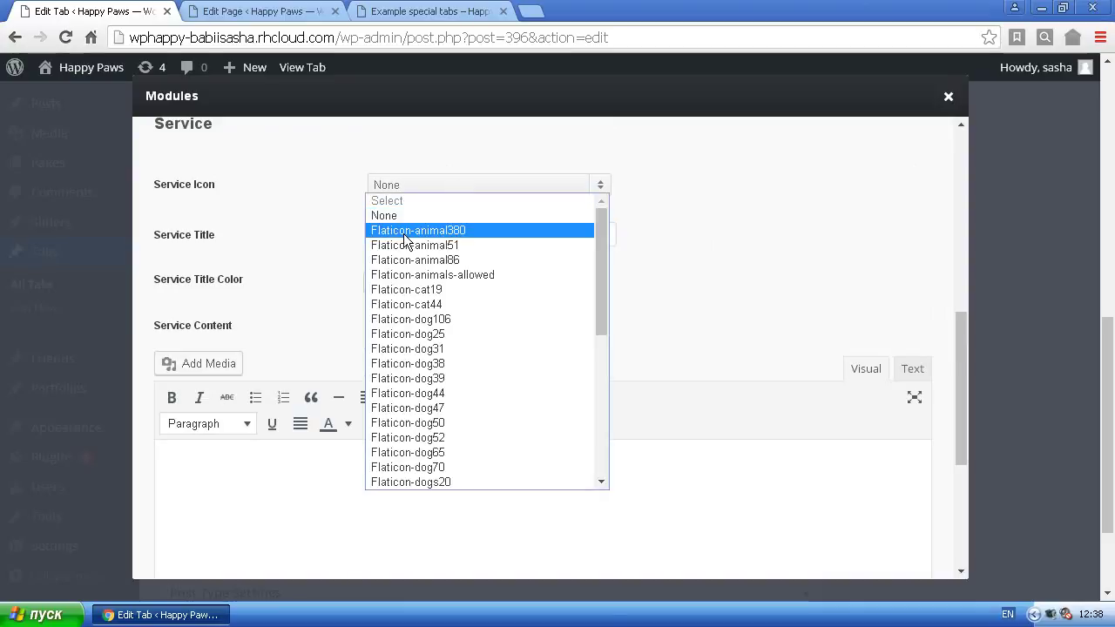
pyautogui.click(408, 230)
# - Color the service title black, enter "Content 1" as the service content, and change the title to "Titile1"
pyautogui.click(380, 277)
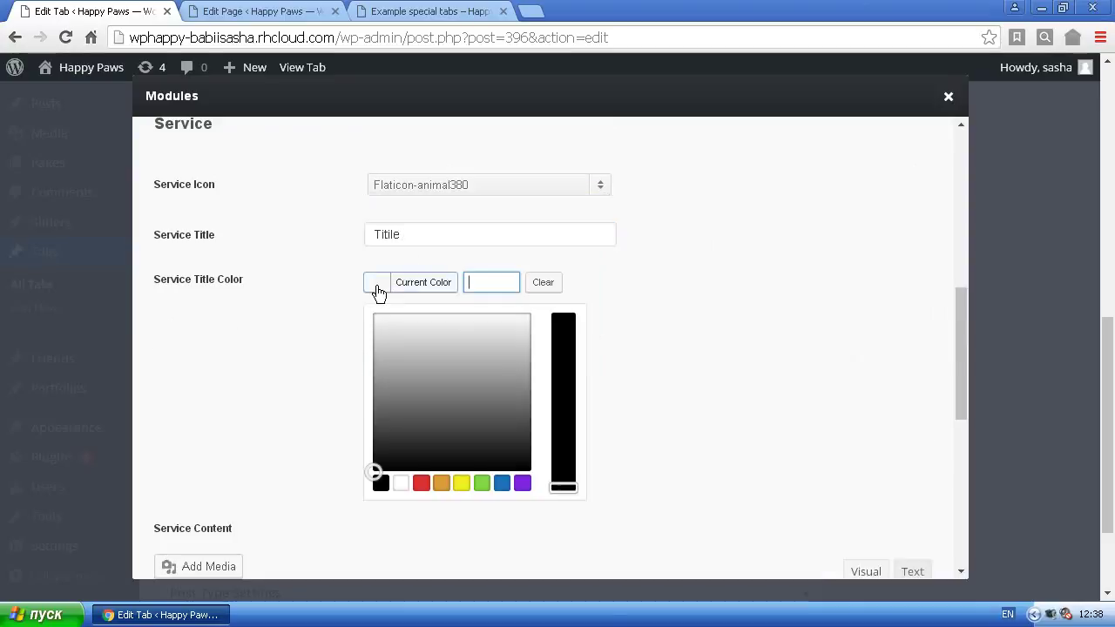
pyautogui.click(381, 484)
pyautogui.click(725, 324)
pyautogui.click(463, 480)
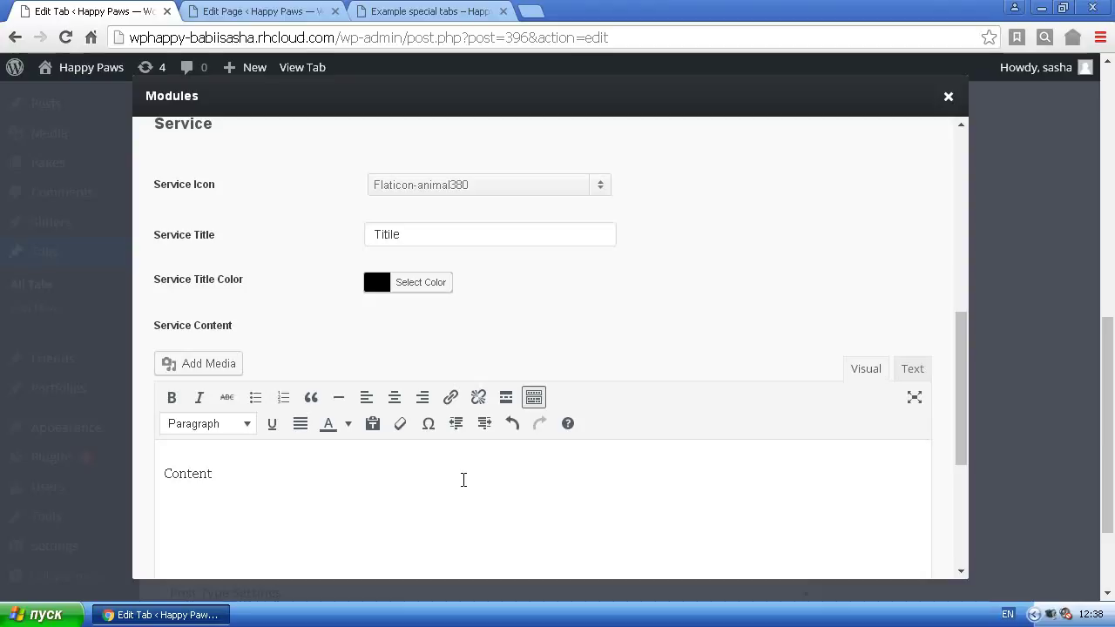
pyautogui.click(447, 233)
pyautogui.write('1')
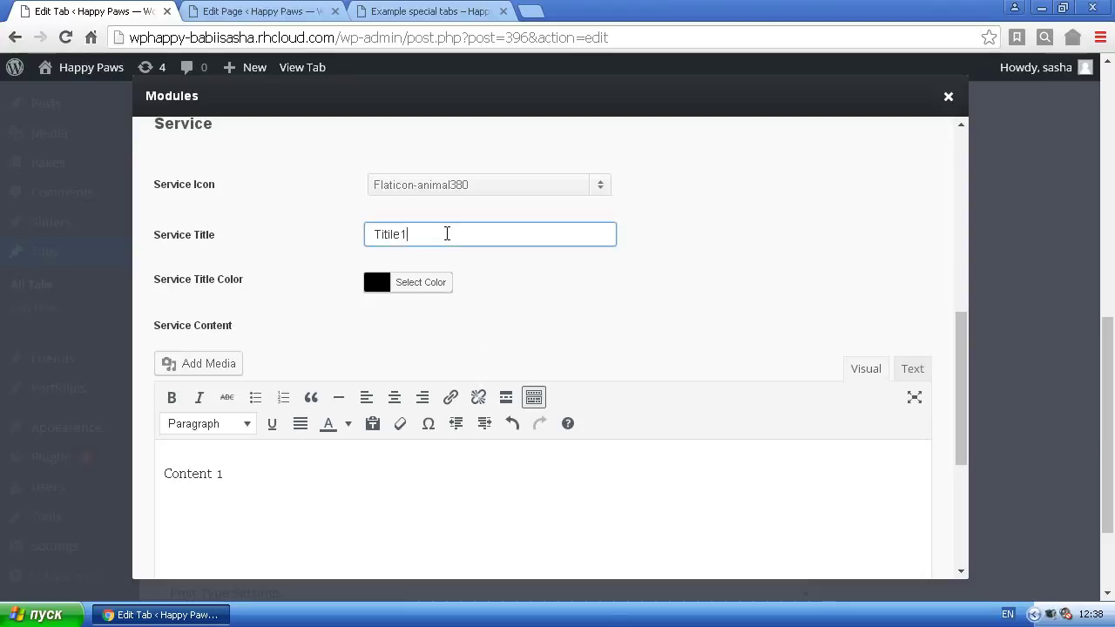
# - Center the "Content 1" text, submit the Service module, and save Tab 2's page builder
pyautogui.click(960, 374)
pyautogui.moveTo(959, 380); pyautogui.dragTo(956, 438)
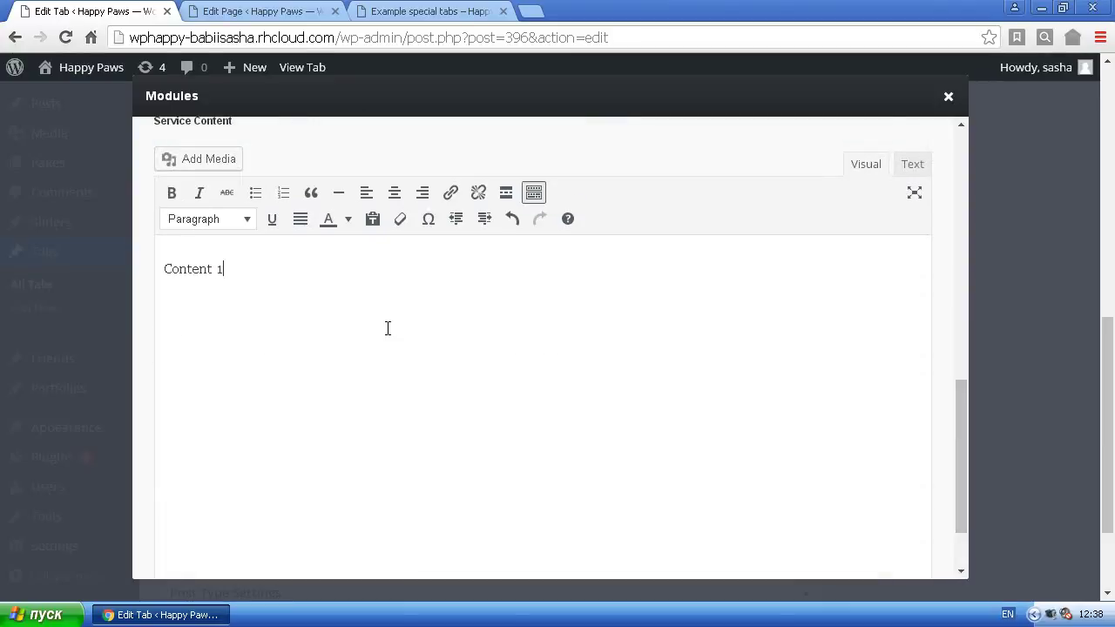
pyautogui.hotkey('shift', 'Home')
pyautogui.click(393, 192)
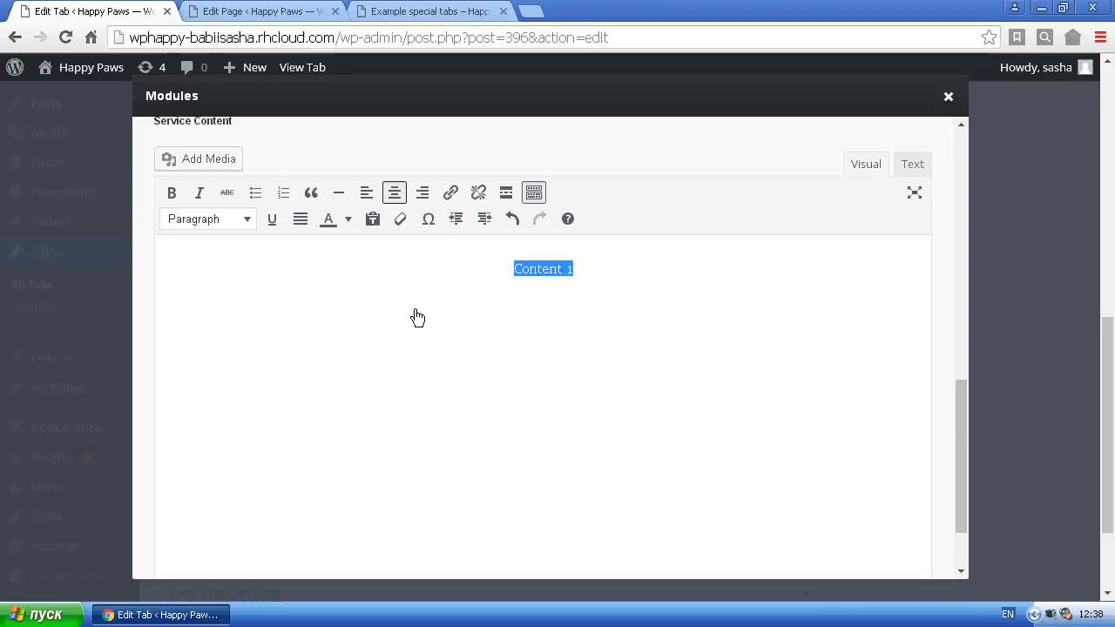
pyautogui.press('Left')
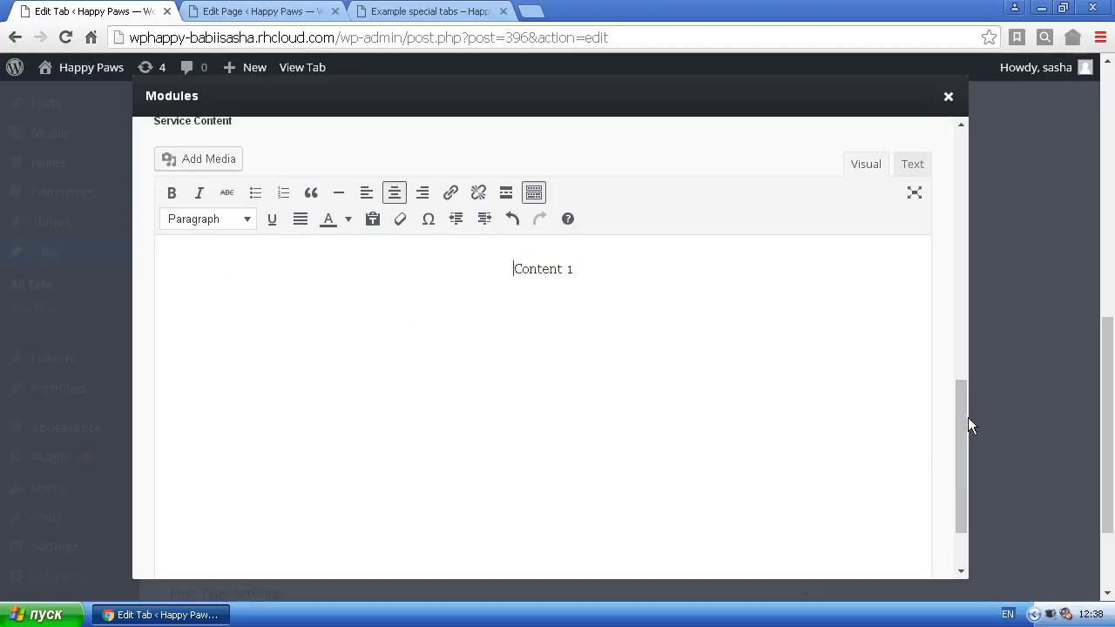
pyautogui.moveTo(966, 479); pyautogui.dragTo(960, 549)
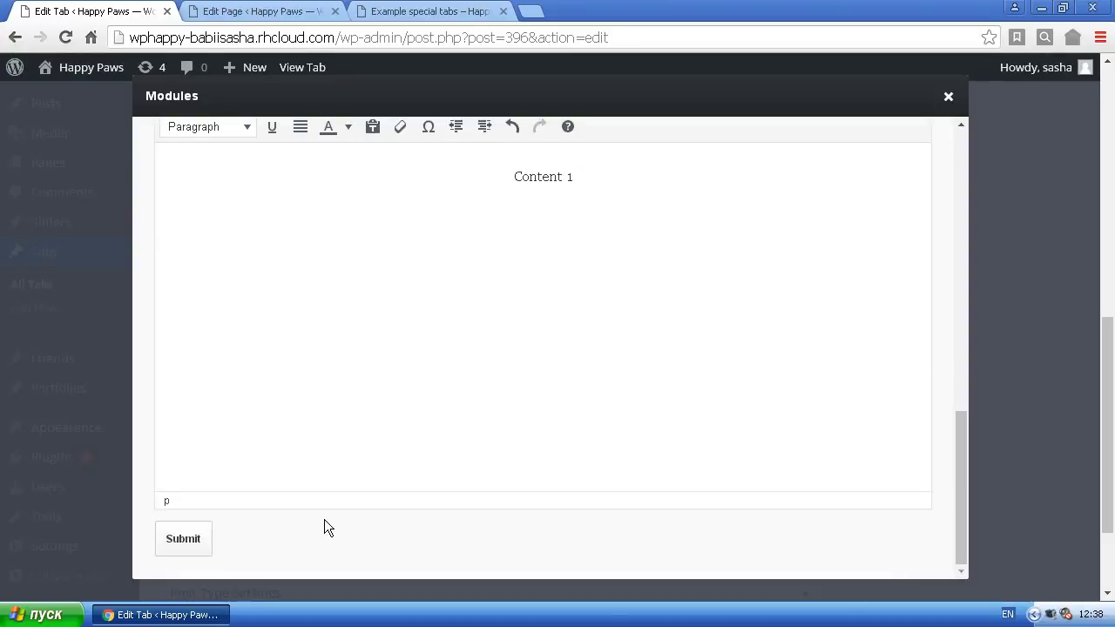
pyautogui.click(185, 539)
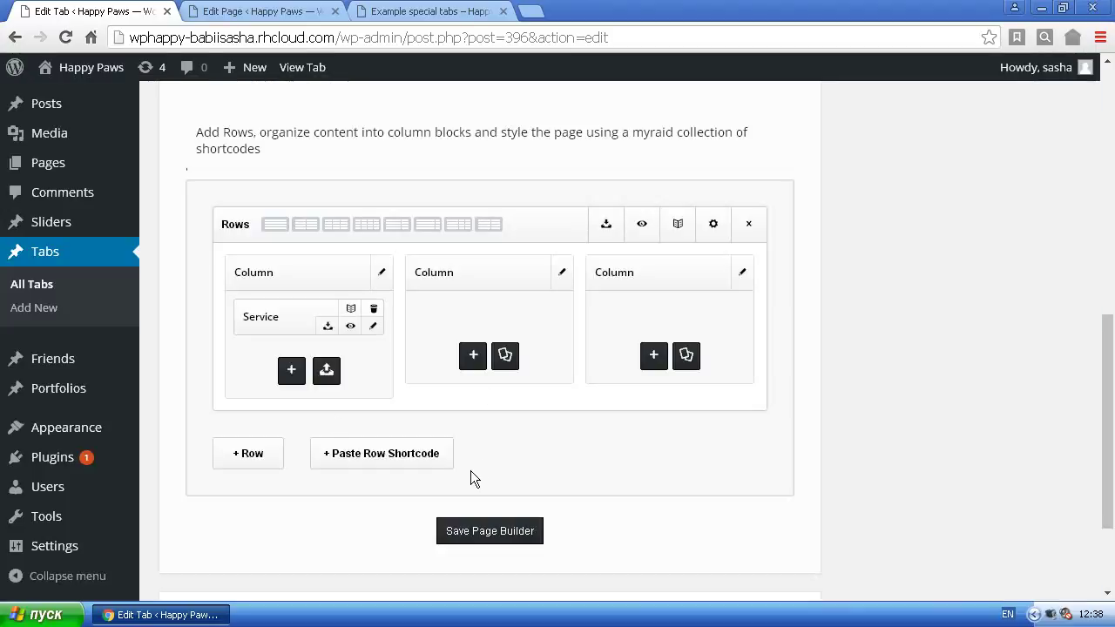
pyautogui.click(474, 535)
# - Reload the published Example special tabs page and open Tab 2 to check its Service module
pyautogui.click(431, 11)
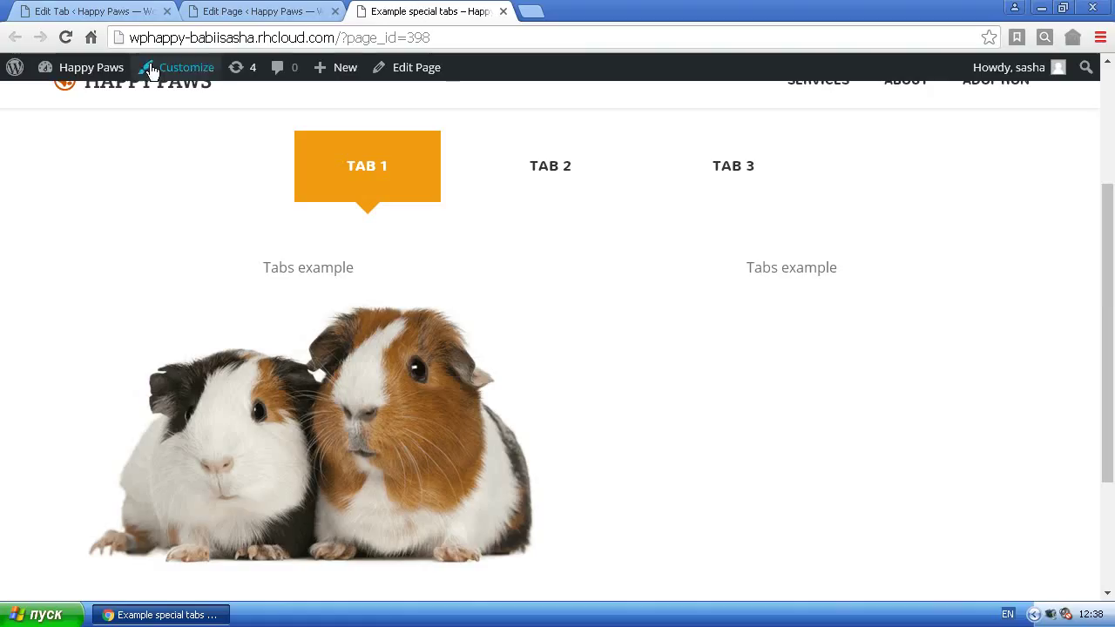
pyautogui.click(71, 35)
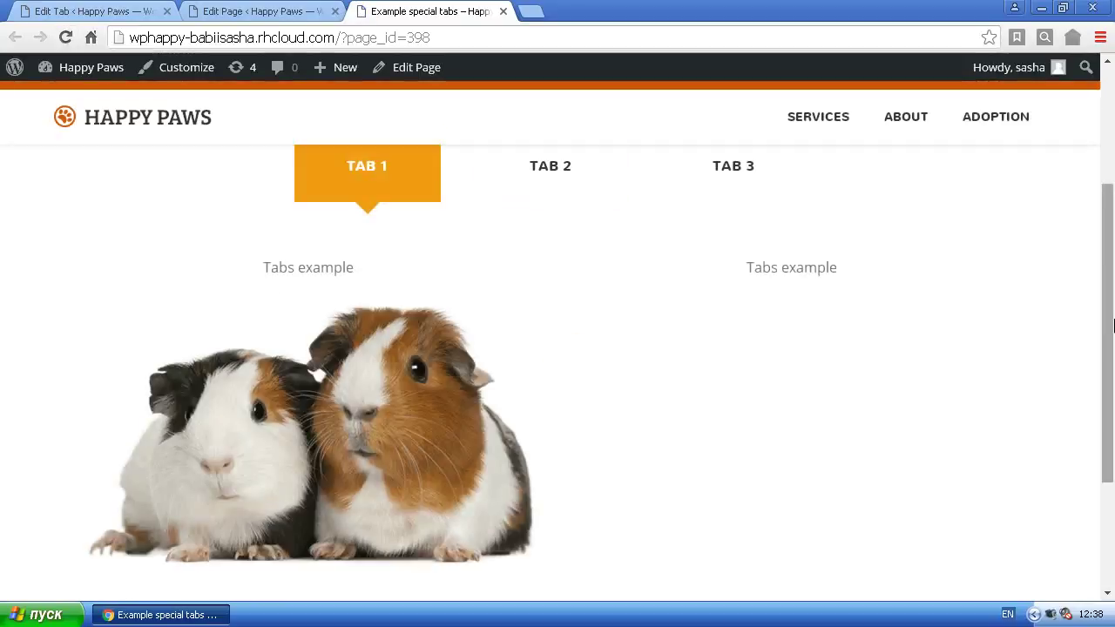
pyautogui.click(522, 215)
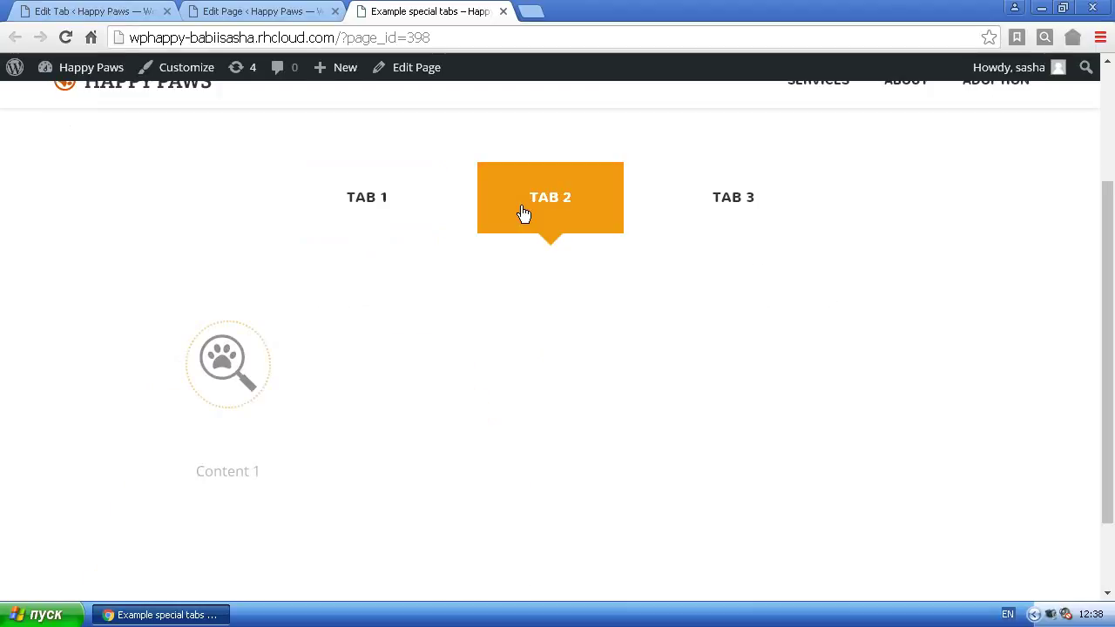
# - Return to the Tab 2 editor, duplicate the Service module into the second and third columns, and save the page builder
pyautogui.click(116, 13)
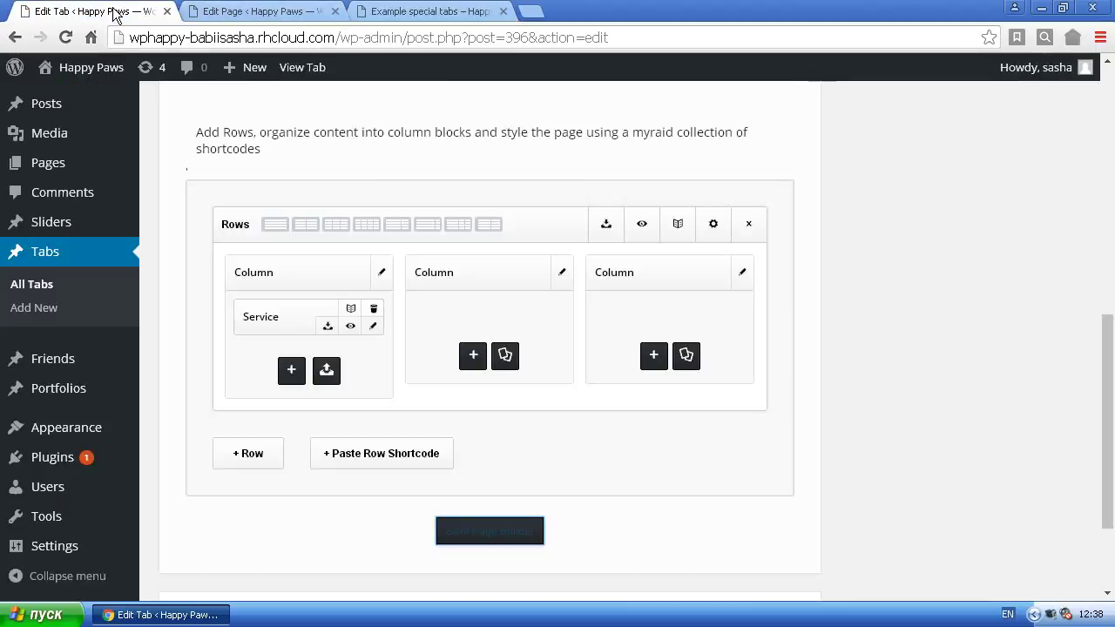
pyautogui.click(351, 311)
pyautogui.moveTo(271, 363); pyautogui.dragTo(438, 324)
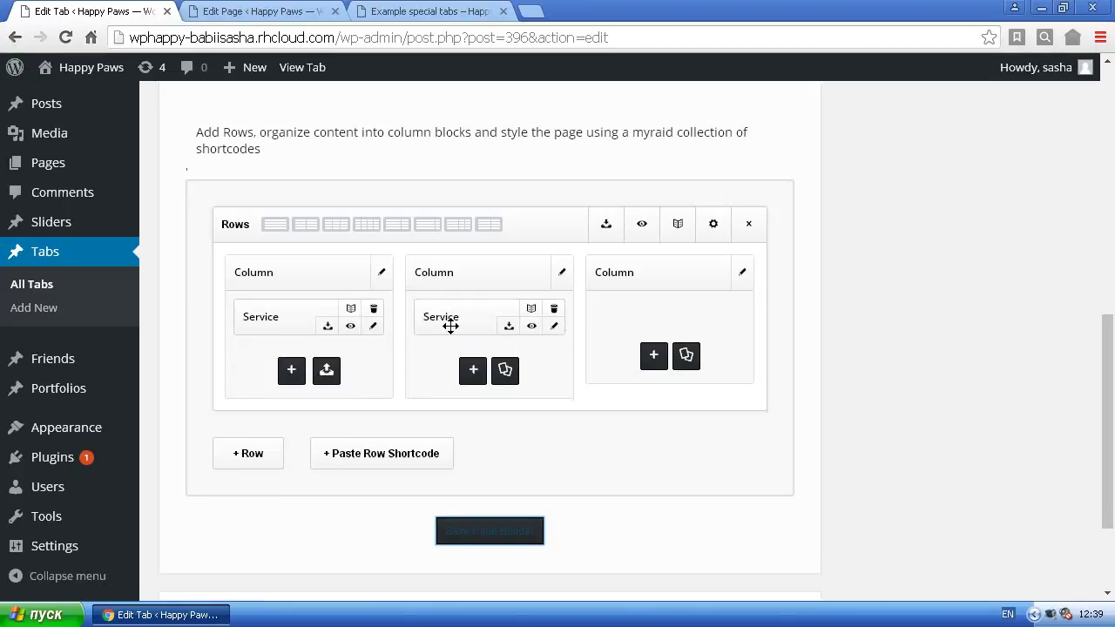
pyautogui.click(351, 311)
pyautogui.moveTo(269, 364); pyautogui.dragTo(654, 311)
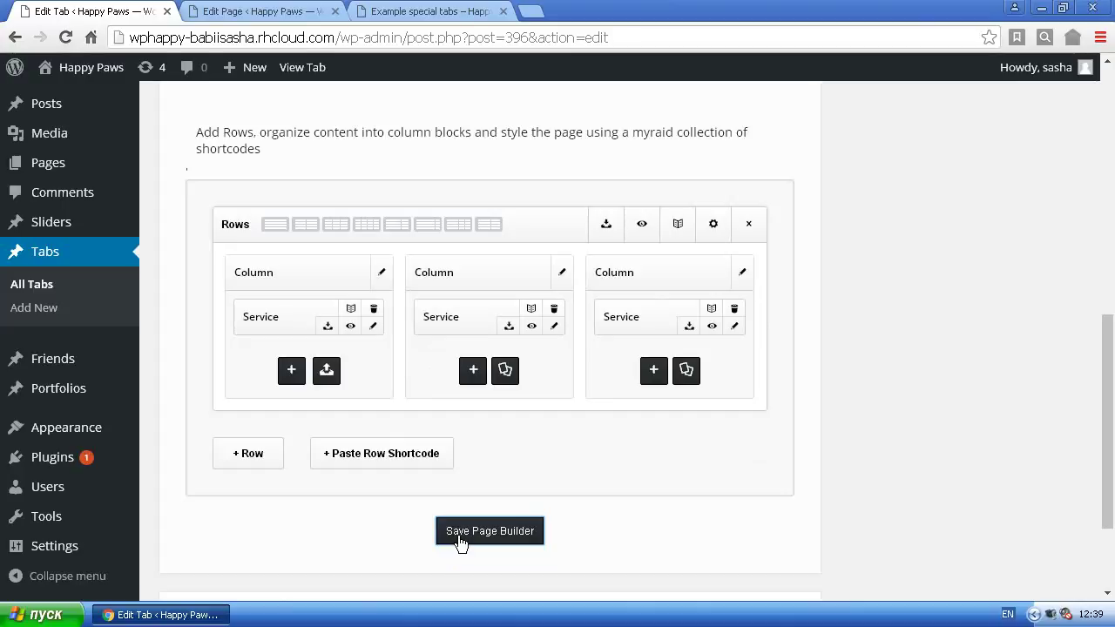
# - Refresh the published Example special tabs page and check the Service modules in all three columns of Tab 2
pyautogui.click(427, 11)
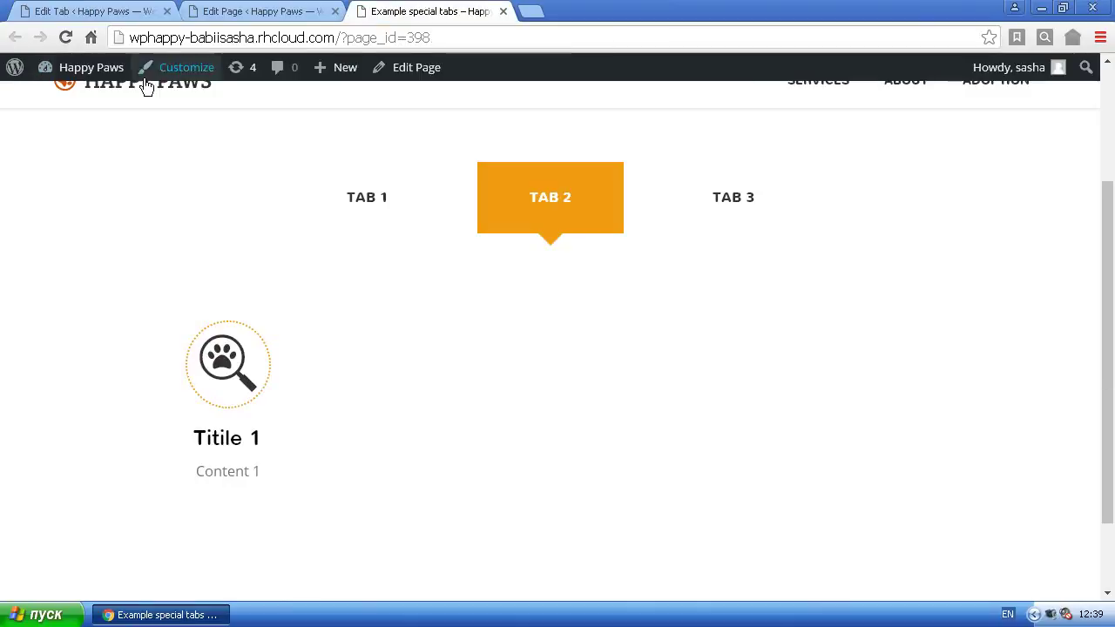
pyautogui.click(69, 35)
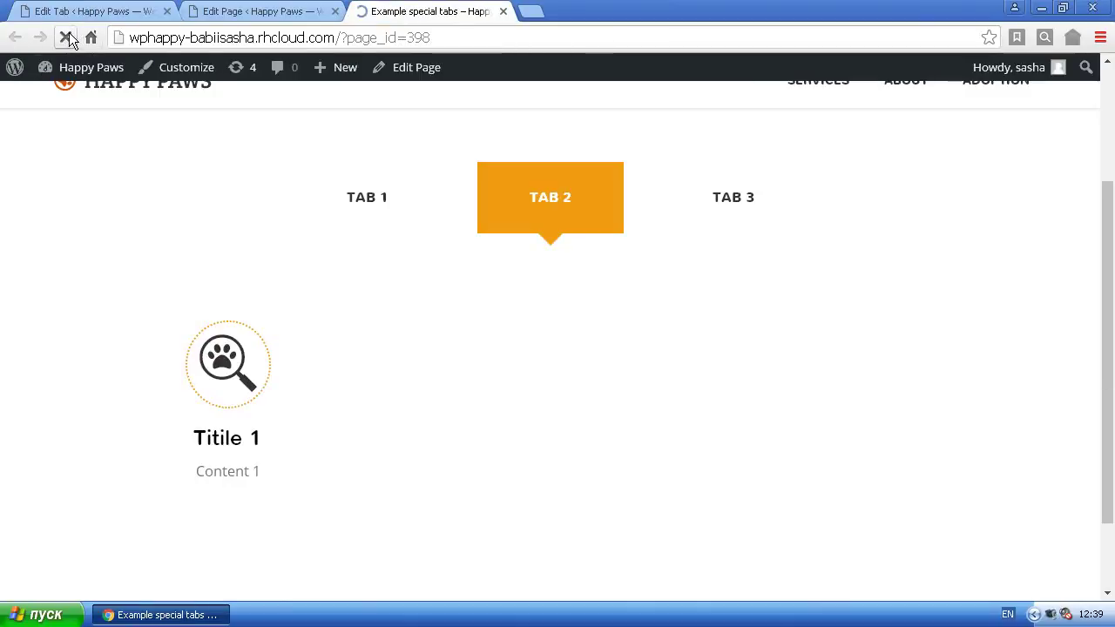
pyautogui.click(540, 216)
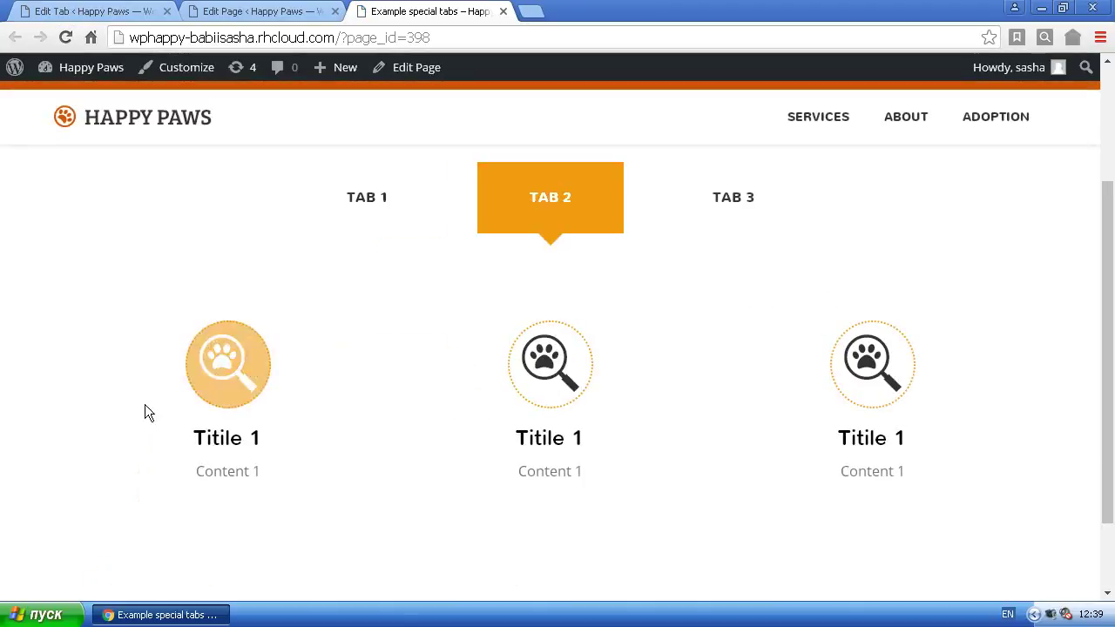
pyautogui.moveTo(1110, 297)
pyautogui.mouseDown()
pyautogui.moveTo(1111, 366)
pyautogui.moveTo(1111, 199)
pyautogui.moveTo(1111, 300)
pyautogui.mouseUp()
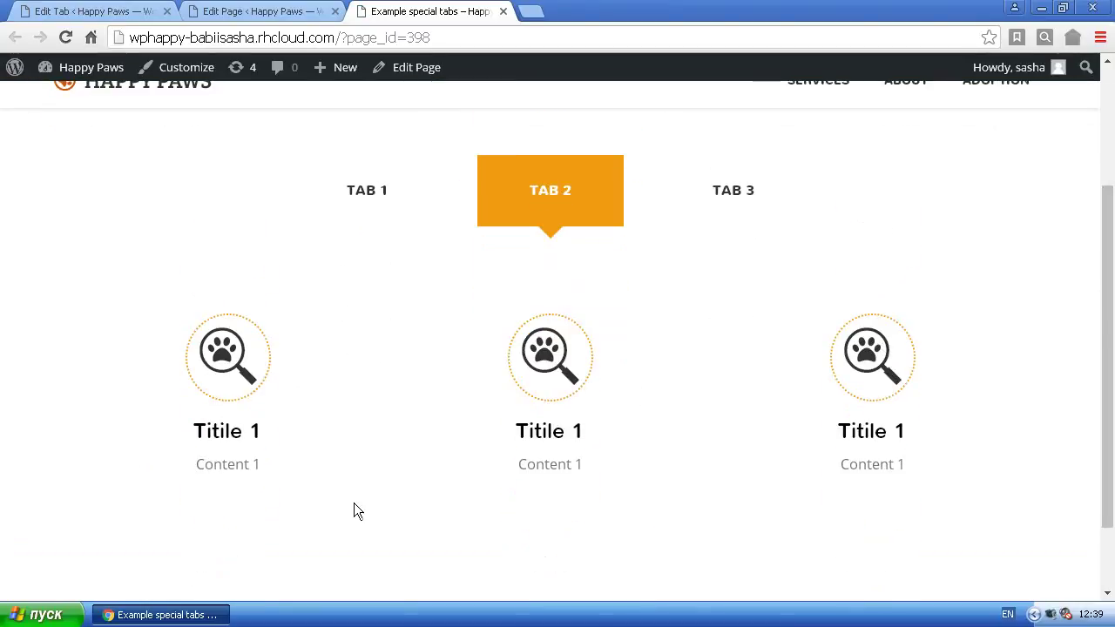